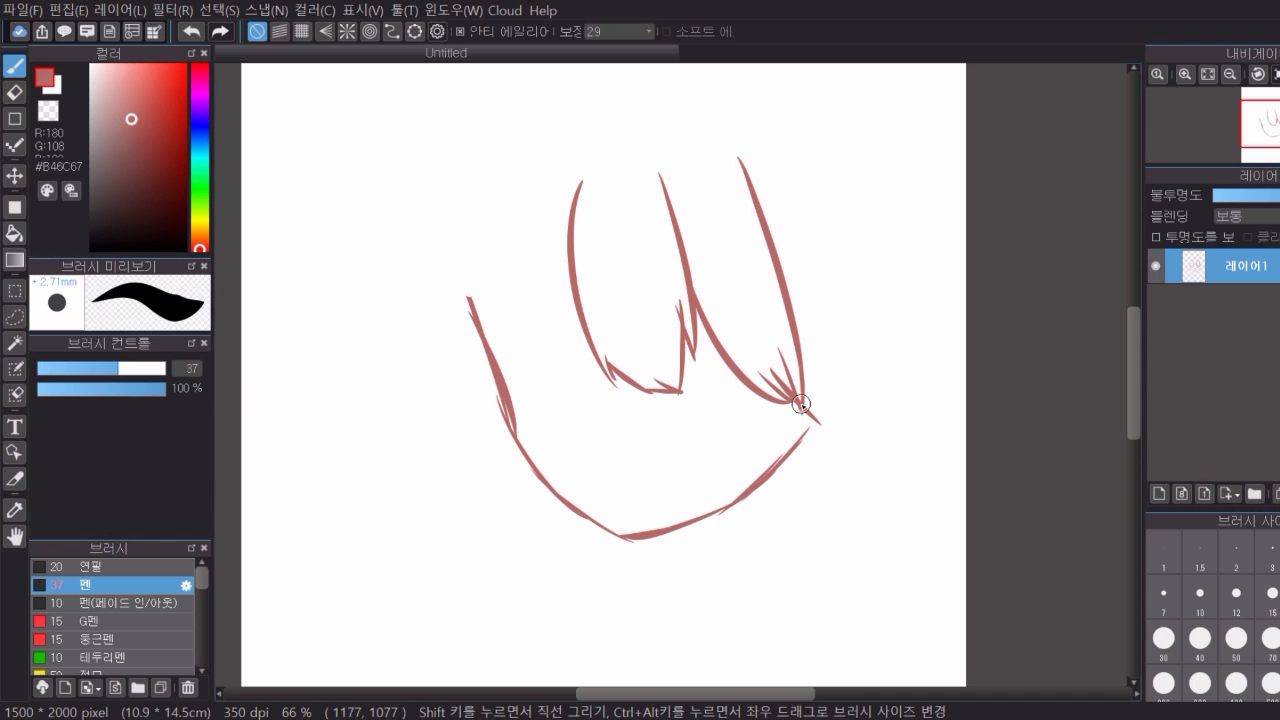
Sketch the ear on the right side of the face and the short hair lock curling in front of it.
drag(792, 402, 800, 500)
mouse_move(812, 338)
mouse_down()
mouse_move(840, 390)
mouse_move(800, 452)
mouse_up()
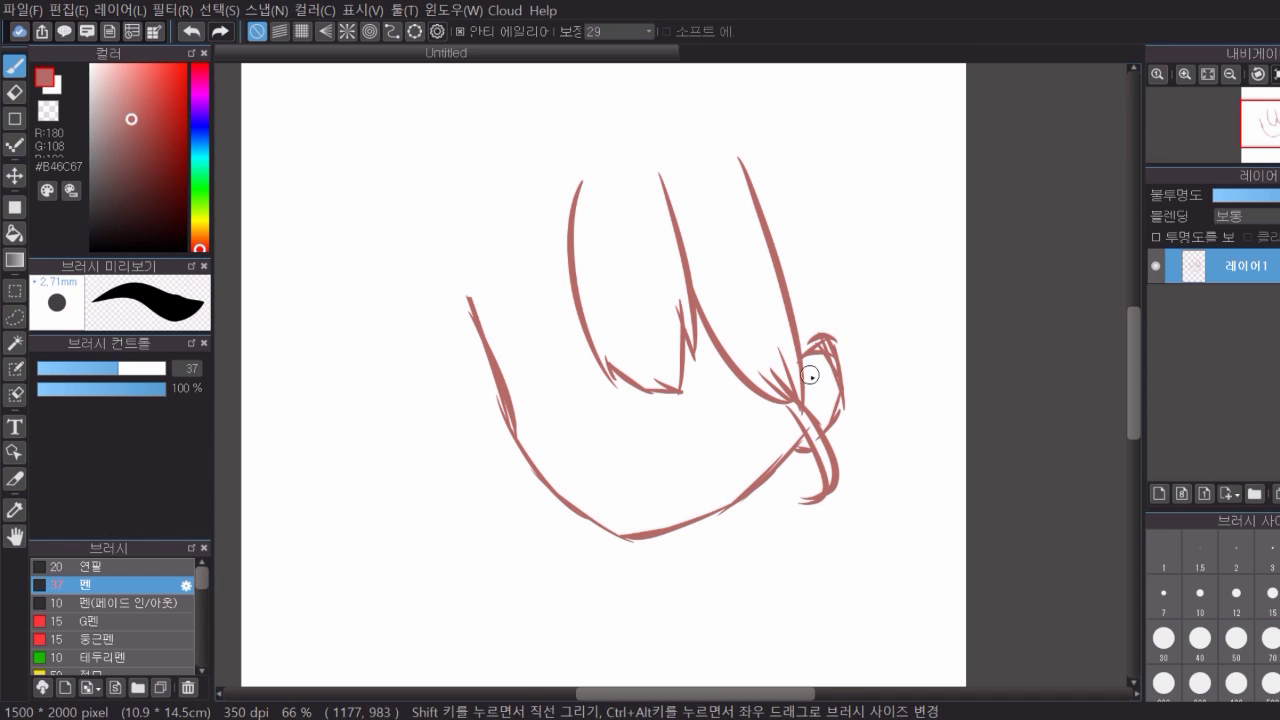
drag(809, 368, 824, 400)
drag(826, 378, 810, 411)
Draw the right side hair line sweeping down past the ear into a curved, hooked strand.
mouse_move(814, 194)
mouse_down()
mouse_move(868, 366)
mouse_move(836, 472)
mouse_up()
drag(840, 440, 921, 569)
drag(898, 550, 870, 638)
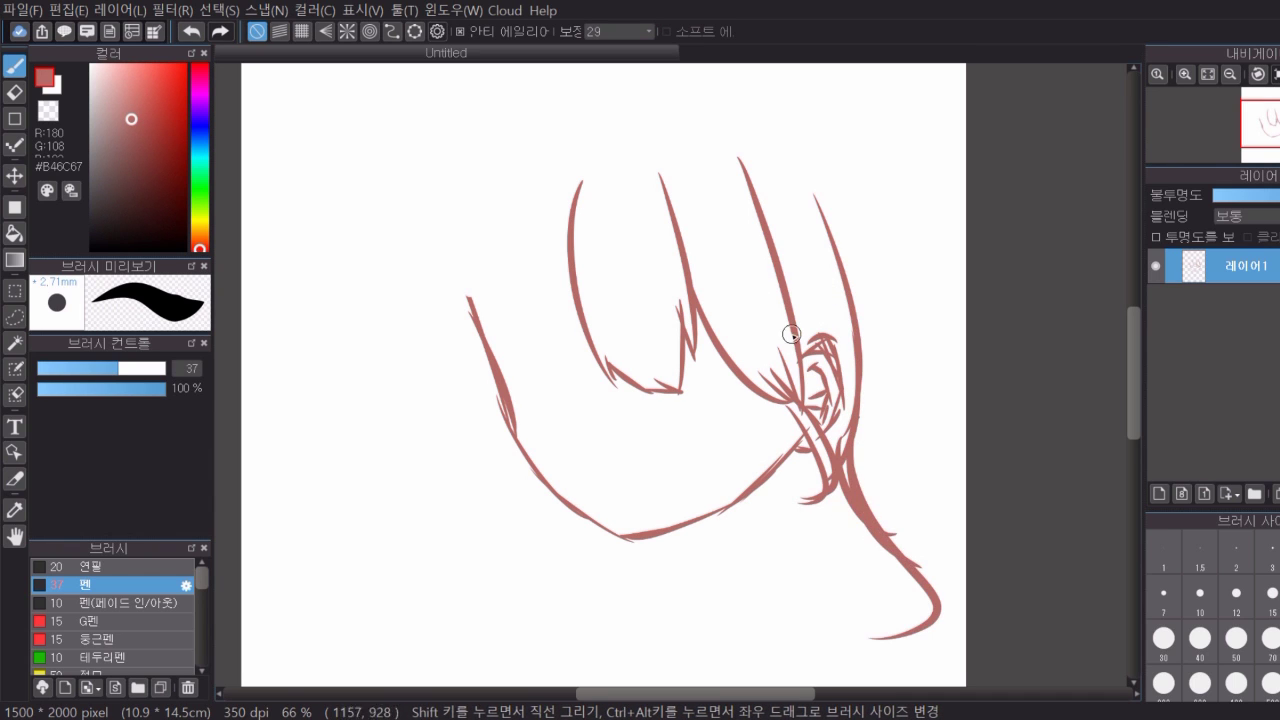
Sketch the left side hair, with a lock framing the face, long outer curves and tips curling below the cheek.
drag(571, 197, 470, 418)
drag(517, 318, 514, 483)
mouse_move(585, 150)
mouse_down()
mouse_move(493, 235)
mouse_move(466, 390)
mouse_up()
drag(543, 167, 463, 442)
mouse_move(497, 280)
mouse_down()
mouse_move(498, 522)
mouse_move(555, 545)
mouse_up()
drag(485, 487, 540, 542)
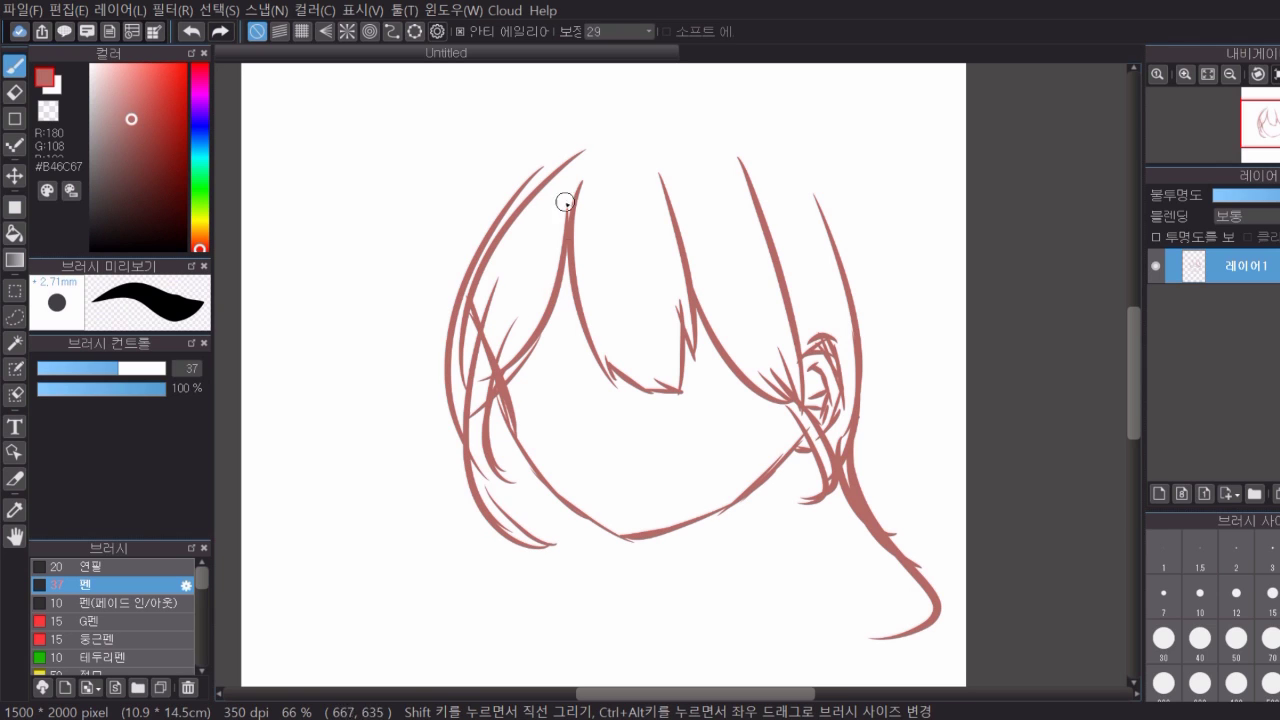
drag(565, 202, 516, 526)
drag(502, 436, 558, 525)
Sketch a crescent-shaped hair ornament on the right bangs and outline the hair over the left side and crown.
drag(715, 148, 764, 236)
mouse_move(763, 224)
mouse_down()
mouse_move(711, 220)
mouse_move(703, 178)
mouse_up()
mouse_move(595, 130)
mouse_down()
mouse_move(445, 265)
mouse_move(421, 361)
mouse_up()
drag(470, 212, 470, 494)
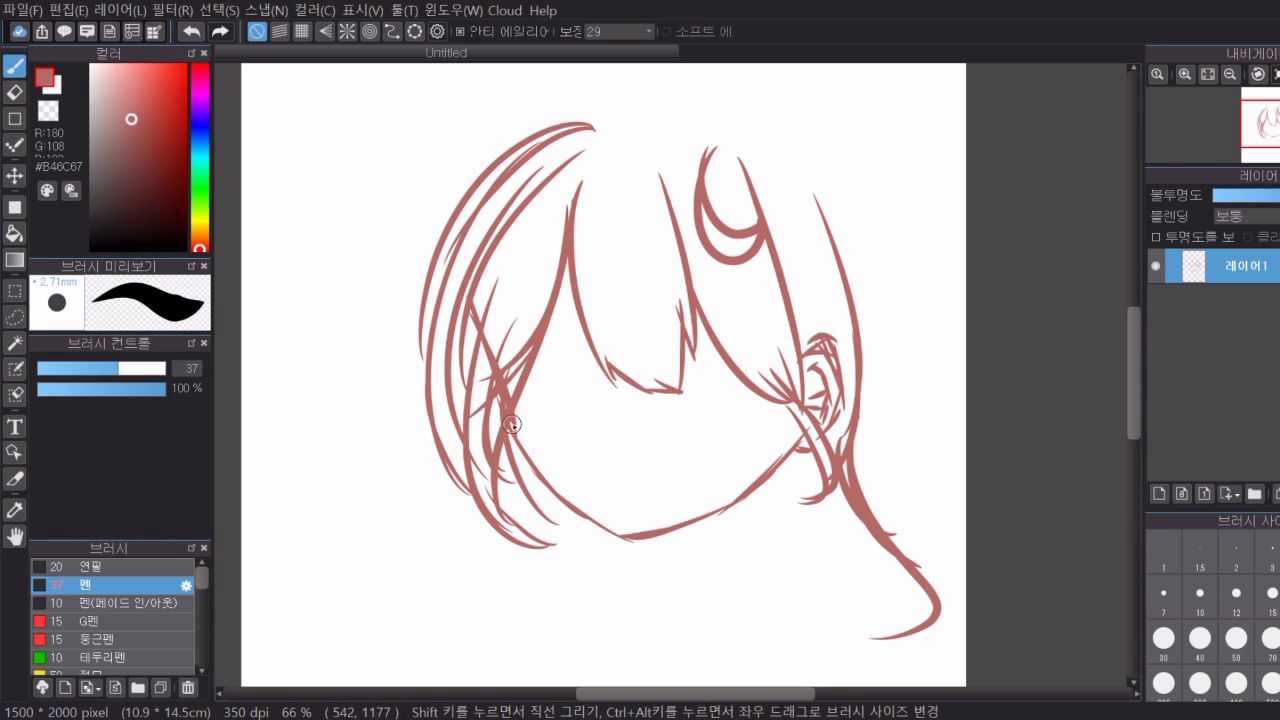
drag(614, 152, 538, 158)
drag(624, 137, 806, 168)
drag(718, 120, 851, 309)
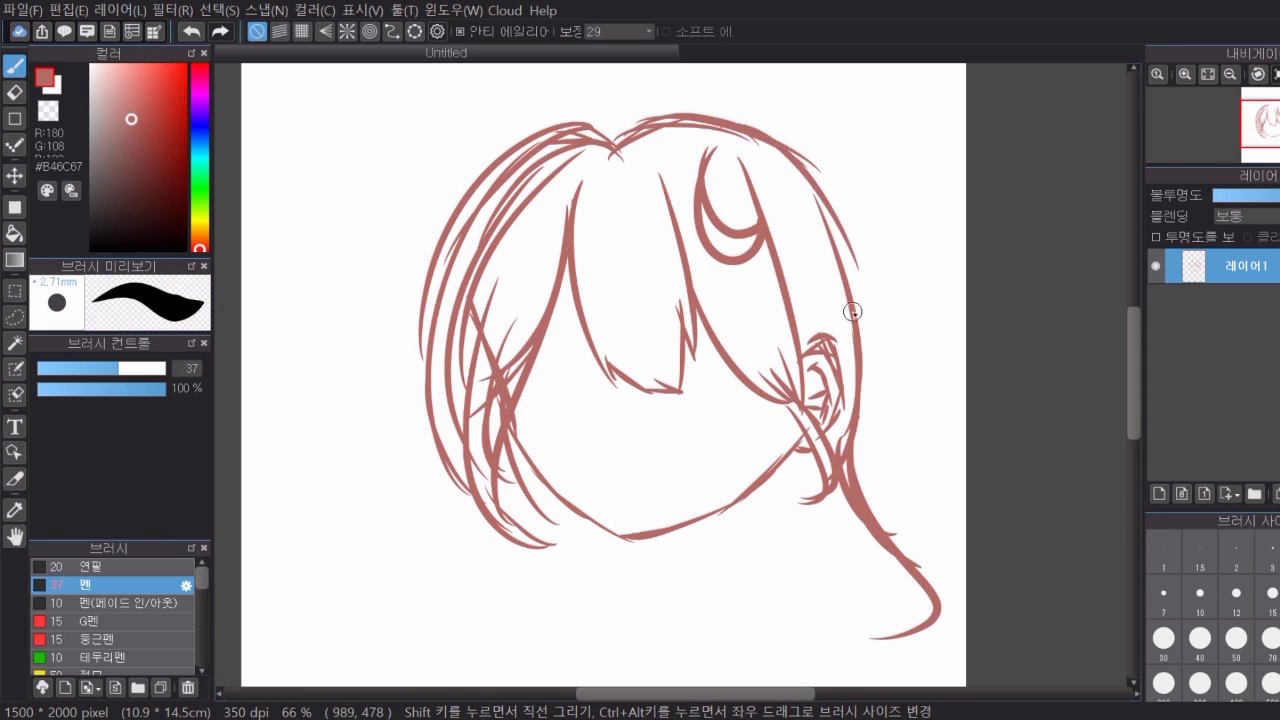
Draw the outer hair contour on the right and a second long strand beside the hooked one.
drag(762, 132, 872, 372)
drag(816, 152, 892, 450)
drag(820, 192, 882, 304)
mouse_move(895, 390)
mouse_down()
mouse_move(857, 480)
mouse_move(852, 659)
mouse_up()
drag(764, 203, 854, 404)
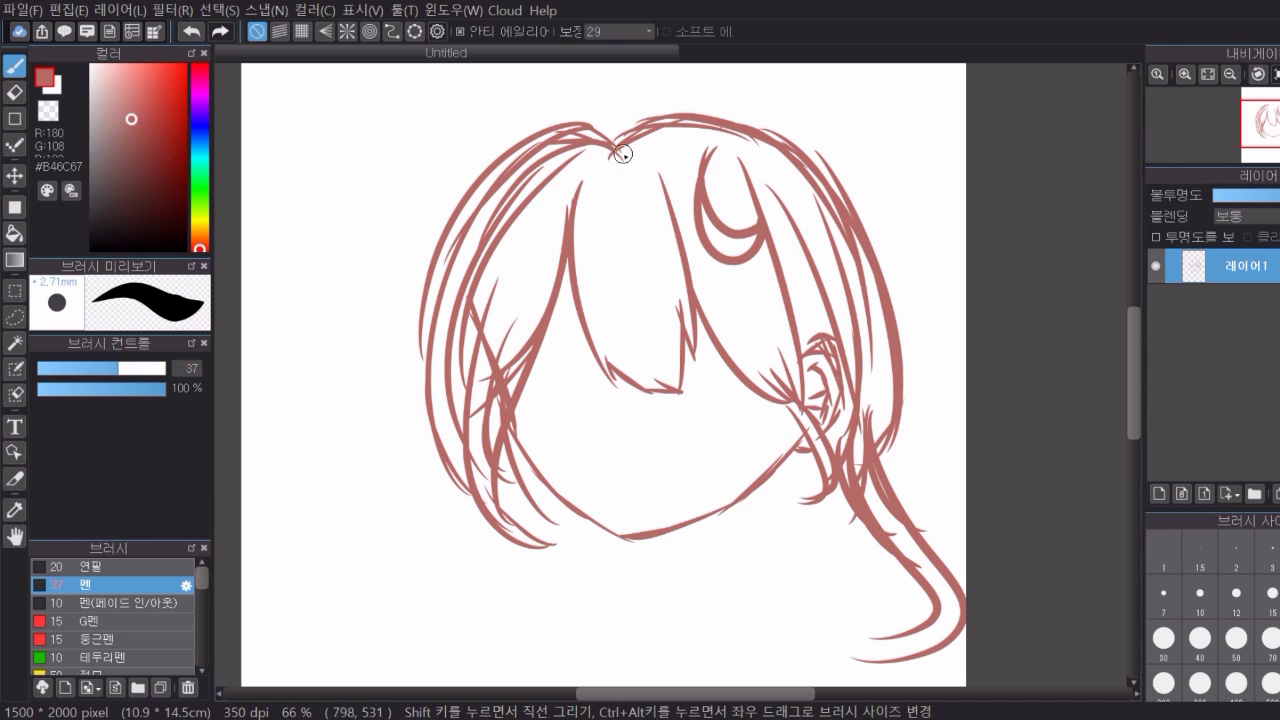
Add inner strands radiating from the parting through the bangs and draw a curved cowlick above the crown.
drag(618, 150, 694, 292)
drag(652, 132, 776, 224)
drag(592, 158, 494, 354)
drag(753, 142, 835, 255)
drag(600, 175, 652, 365)
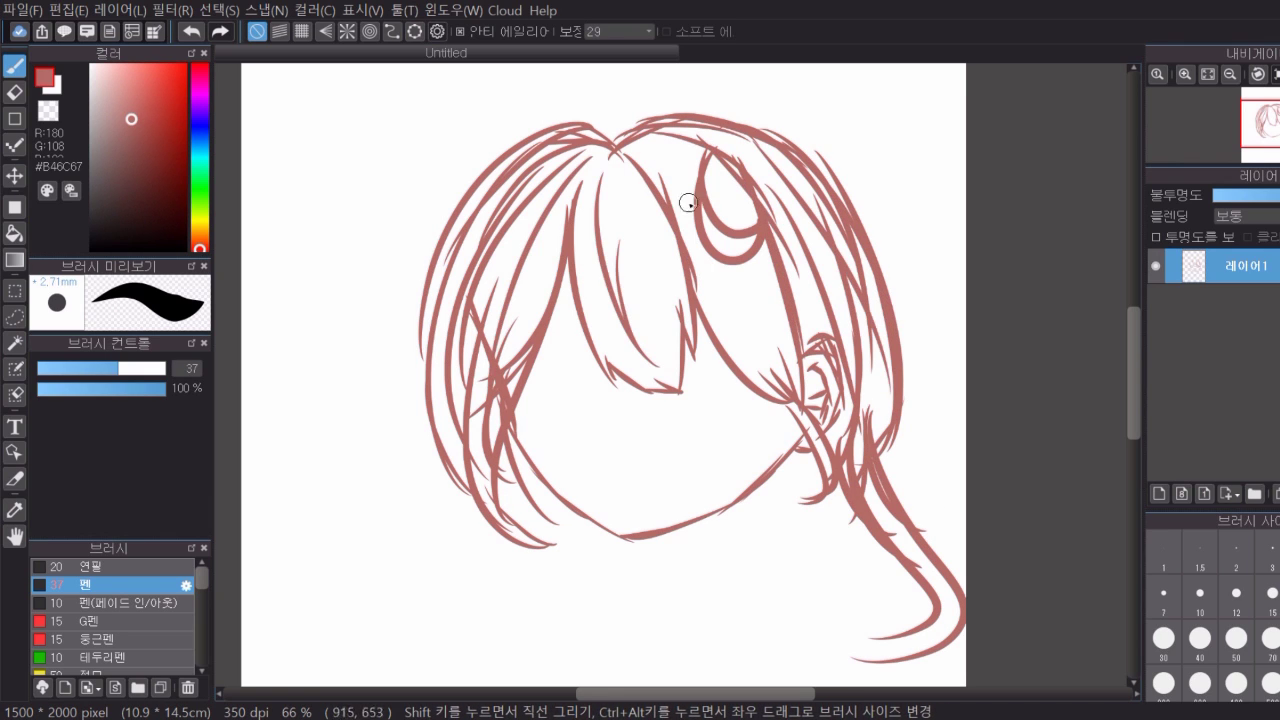
drag(656, 148, 782, 384)
mouse_move(606, 148)
mouse_down()
mouse_move(610, 130)
mouse_move(765, 80)
mouse_up()
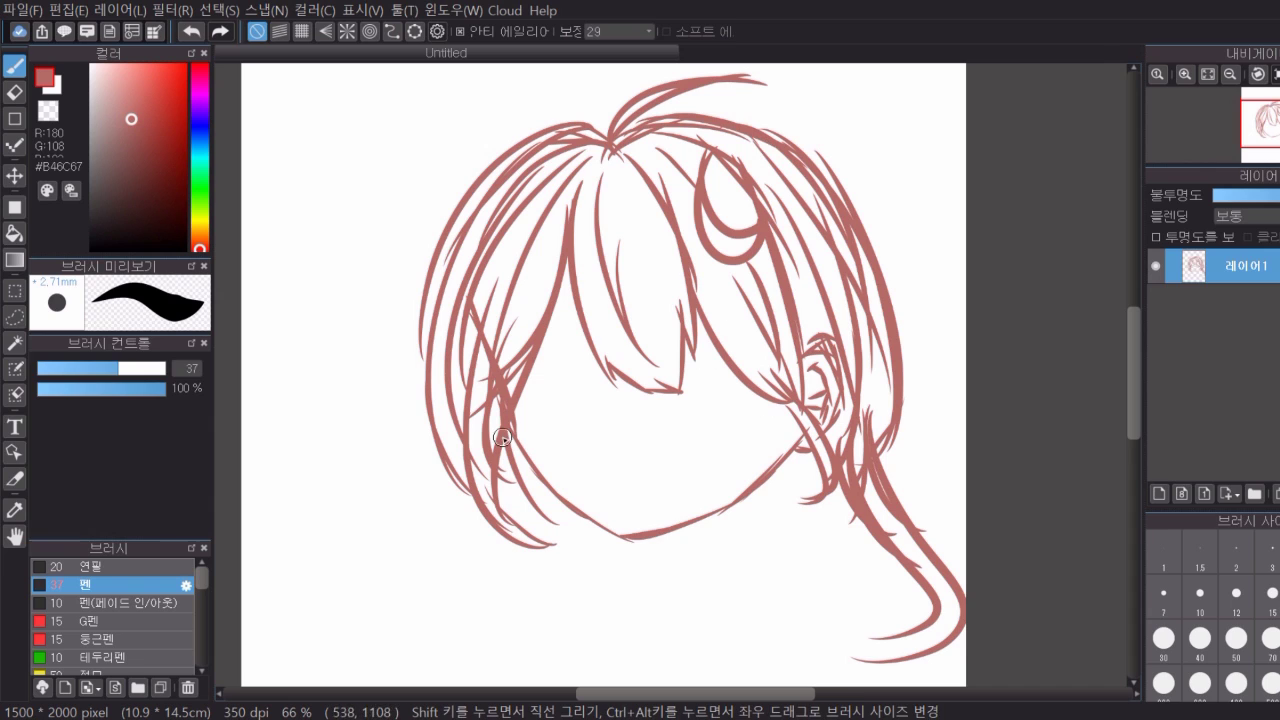
Thicken the jawline with extra strokes on both cheeks.
drag(506, 412, 608, 530)
drag(839, 397, 809, 427)
drag(754, 483, 684, 529)
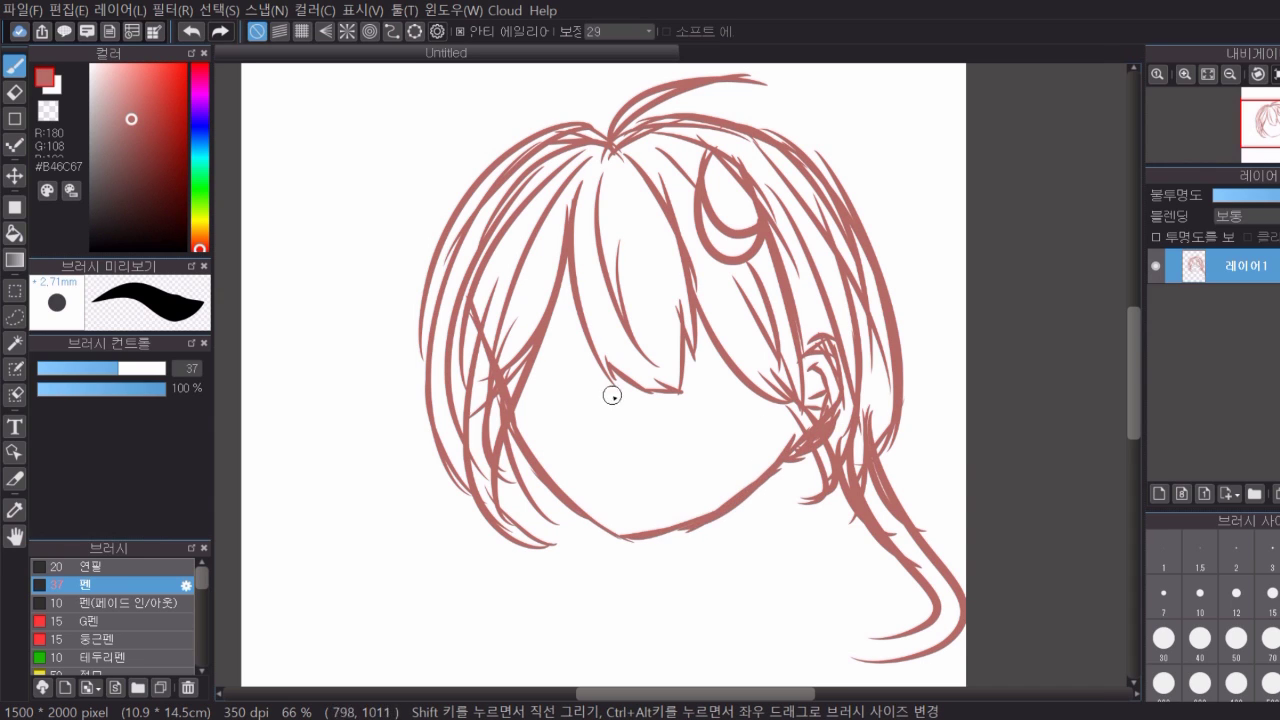
drag(540, 464, 657, 555)
click(191, 32)
drag(784, 449, 625, 541)
Erase the bottom of the chin and redraw it as a sharper point.
key(e)
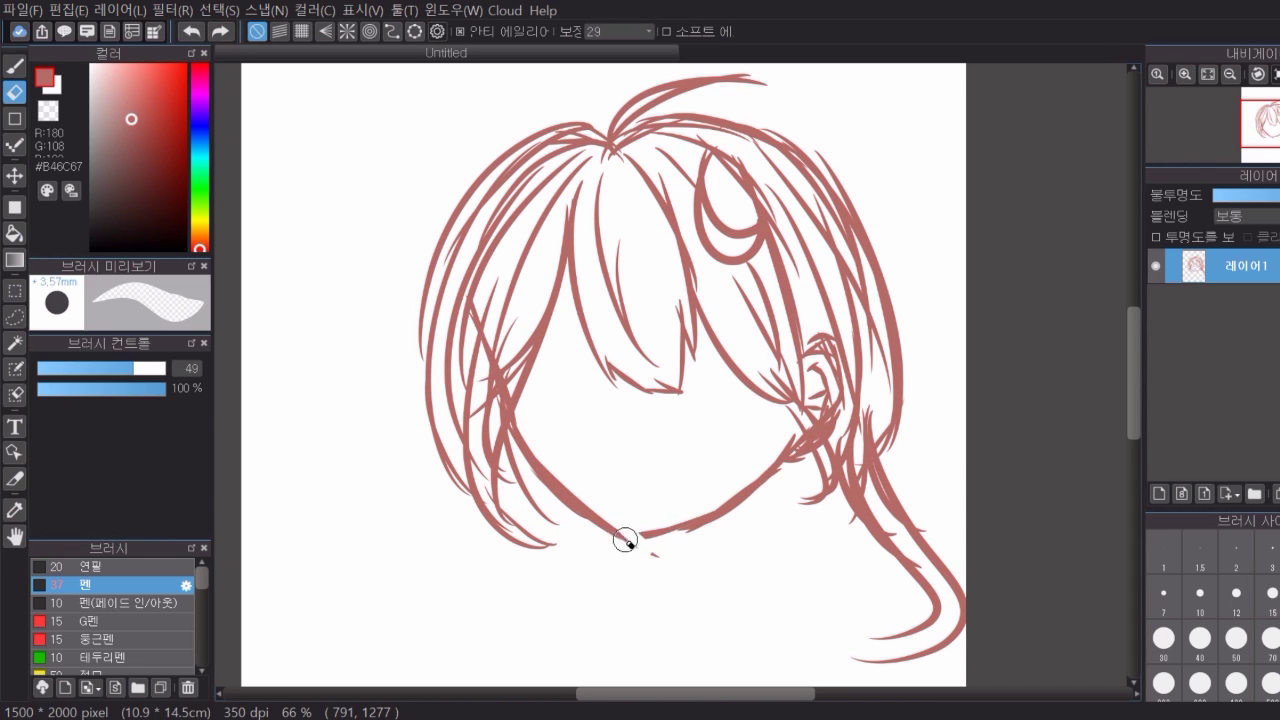
key(b)
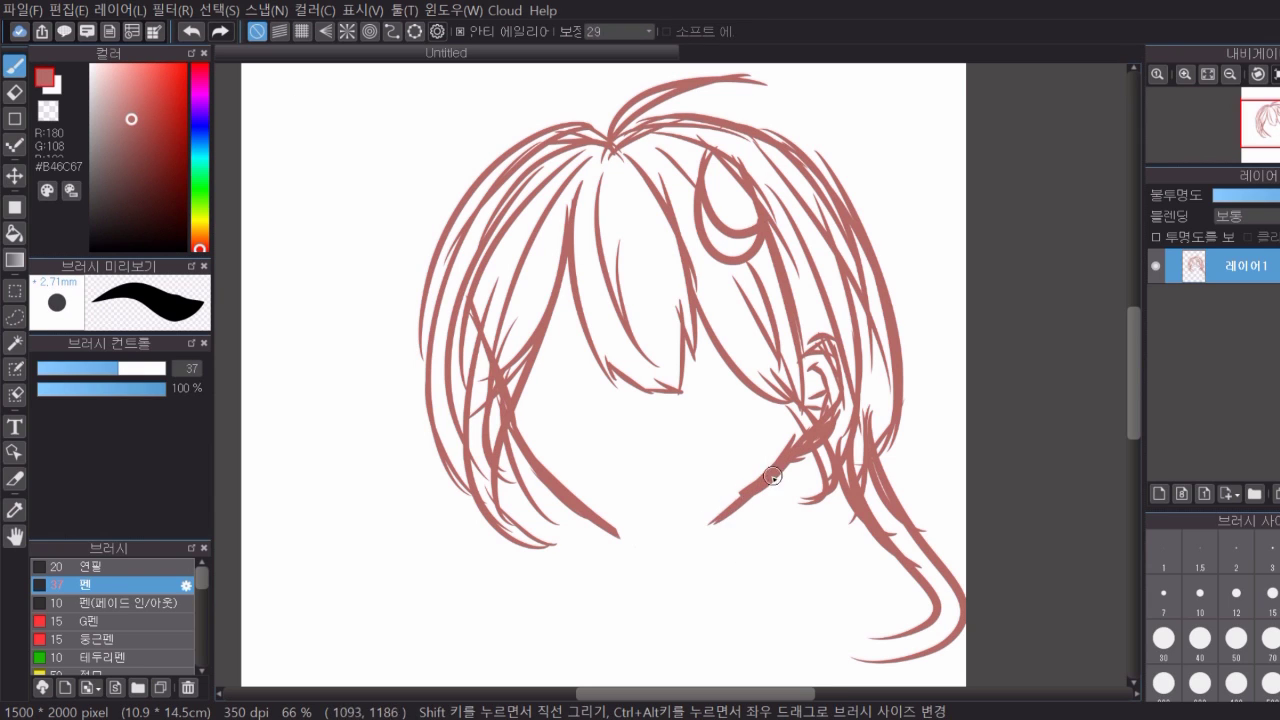
drag(772, 477, 648, 547)
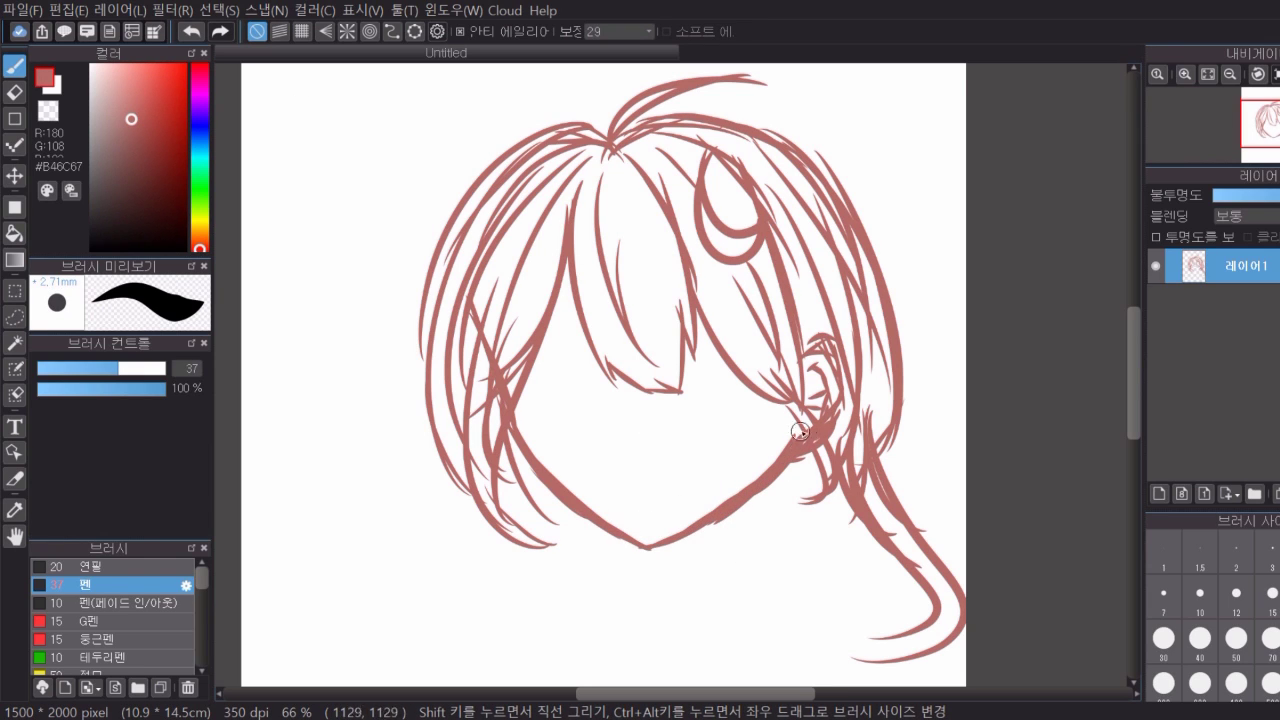
Draw a small crescent earring below each ear.
mouse_move(806, 466)
mouse_down()
mouse_move(812, 503)
mouse_move(816, 473)
mouse_up()
click(191, 31)
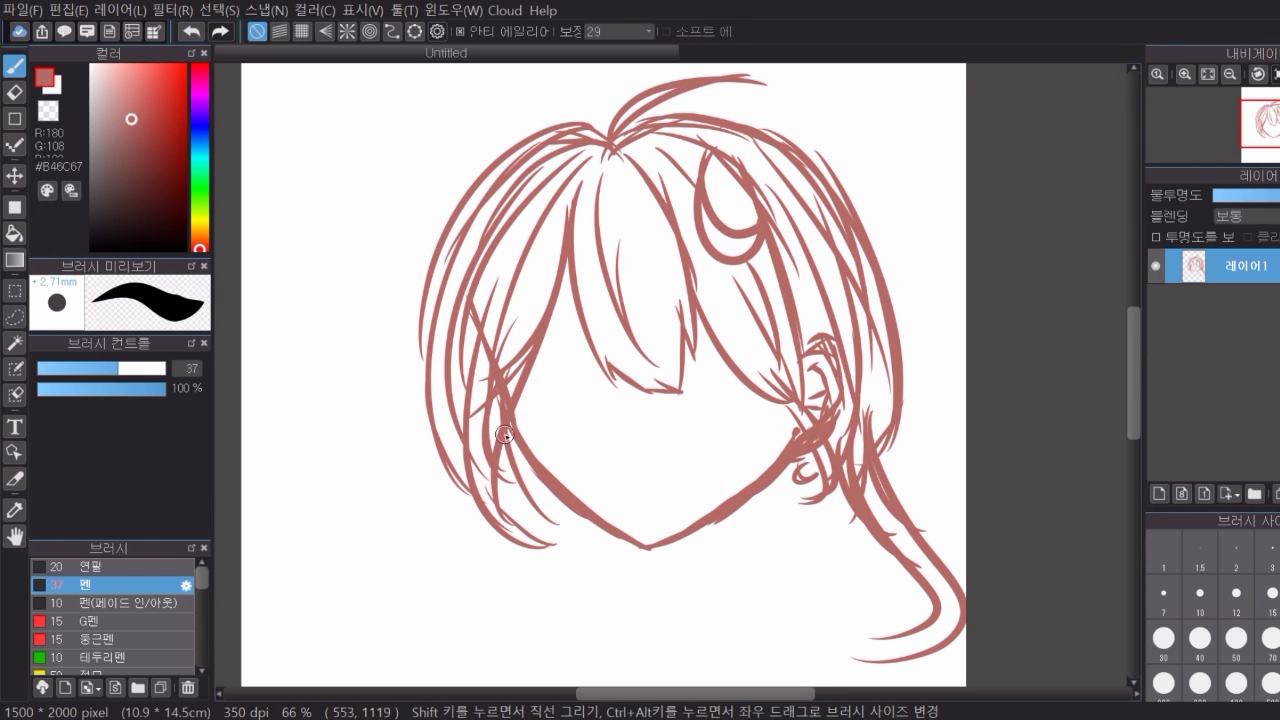
drag(536, 494, 520, 478)
Sketch long hair tails flowing from behind both sides of the head to the bottom of the canvas.
mouse_move(508, 404)
mouse_down()
mouse_move(530, 456)
mouse_move(405, 675)
mouse_up()
mouse_move(1135, 357)
mouse_down()
mouse_move(1136, 414)
mouse_move(1135, 403)
mouse_up()
drag(854, 295, 957, 648)
drag(831, 298, 940, 648)
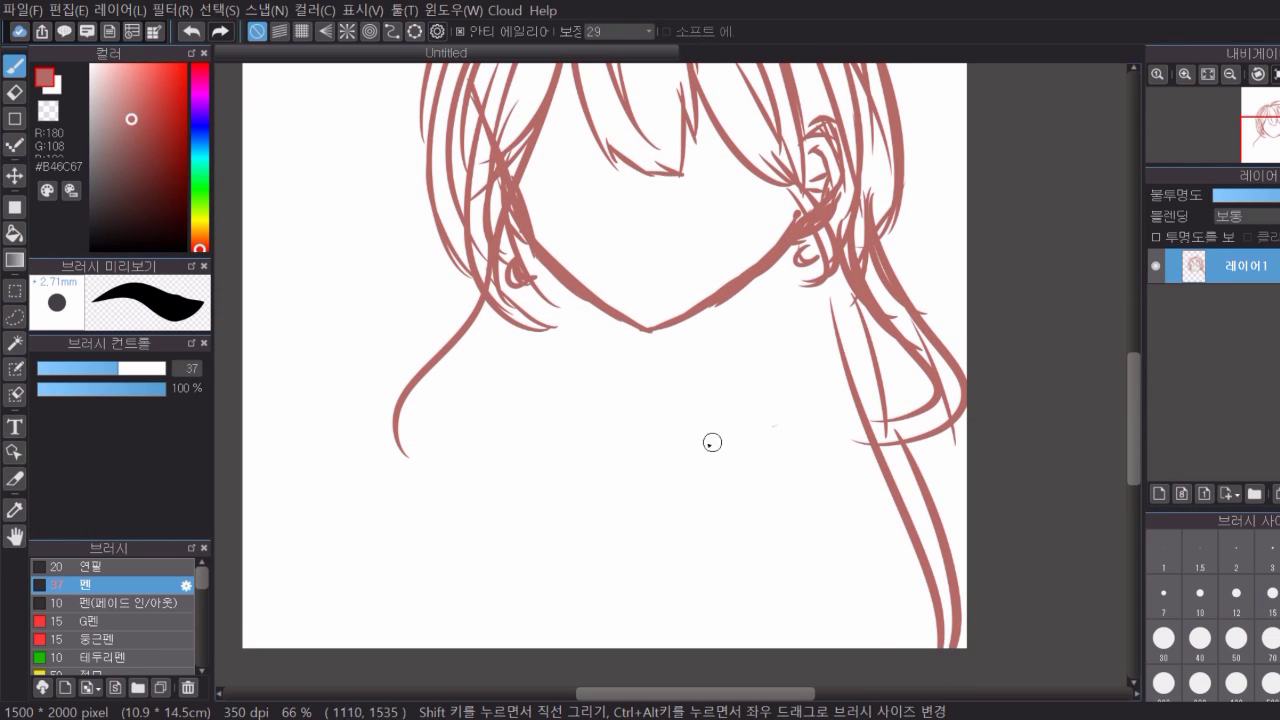
drag(493, 312, 425, 452)
mouse_move(496, 317)
mouse_down()
mouse_move(424, 457)
mouse_move(271, 650)
mouse_up()
drag(510, 325, 300, 650)
Erase the stray mark below the chin between the two hair tails.
drag(1134, 411, 1134, 384)
click(14, 92)
drag(717, 574, 788, 552)
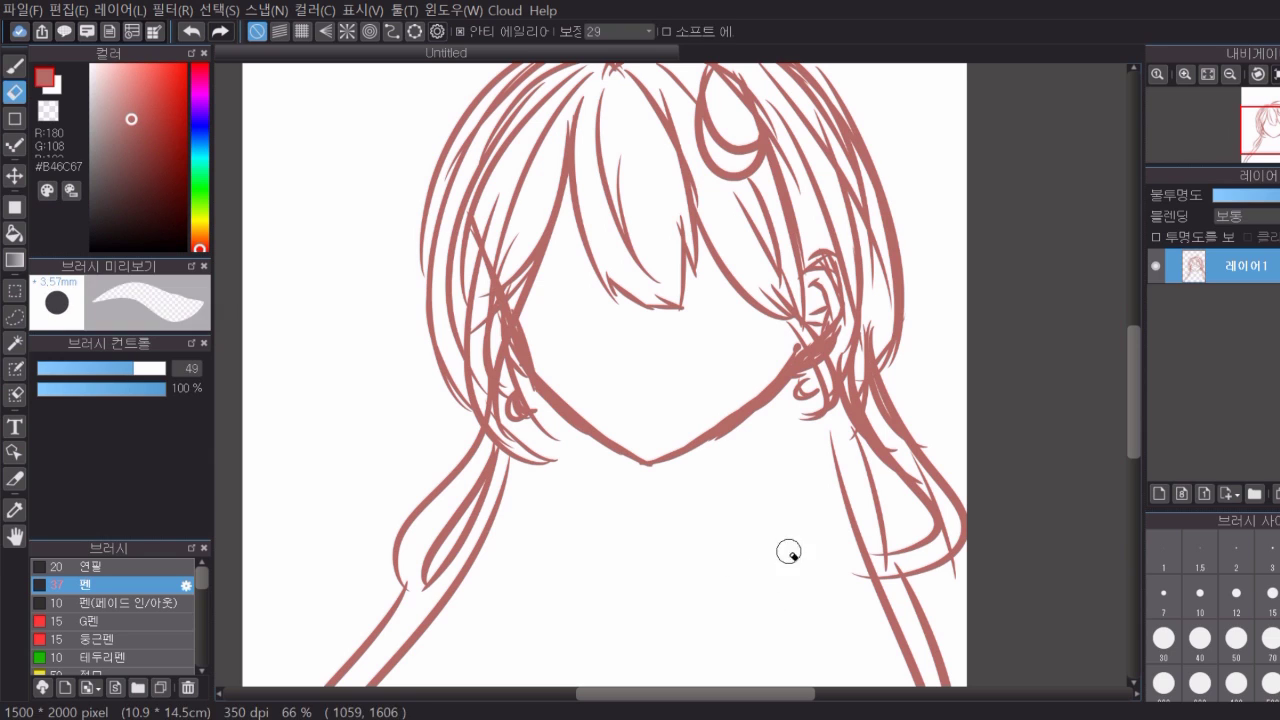
Try to sketch the right eye with an arched upper lash line, lower lid, slit pupil and an eyebrow above it.
click(14, 66)
scroll(695, 290, up, 3)
mouse_move(688, 406)
mouse_down()
mouse_move(736, 398)
mouse_move(782, 411)
mouse_move(799, 432)
mouse_up()
mouse_move(702, 404)
mouse_down()
mouse_move(755, 382)
mouse_move(676, 428)
mouse_up()
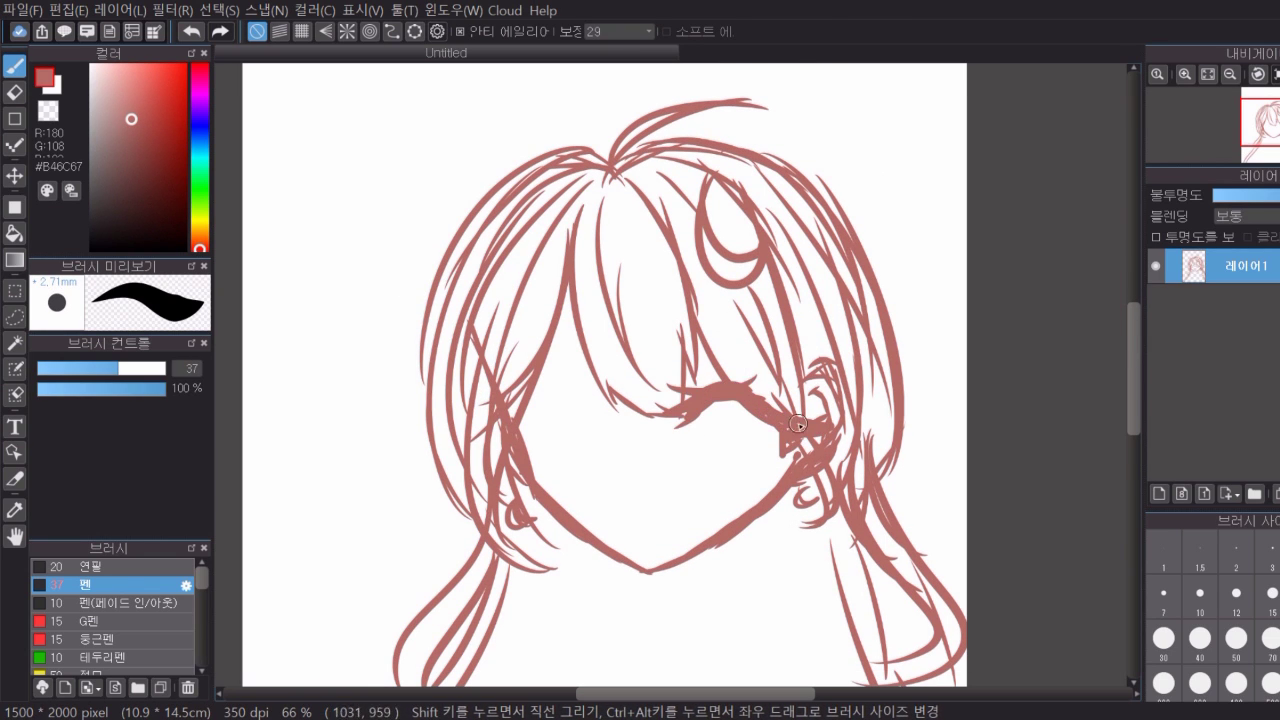
drag(738, 382, 669, 387)
drag(697, 438, 708, 460)
mouse_move(768, 428)
mouse_down()
mouse_move(764, 460)
mouse_move(790, 480)
mouse_up()
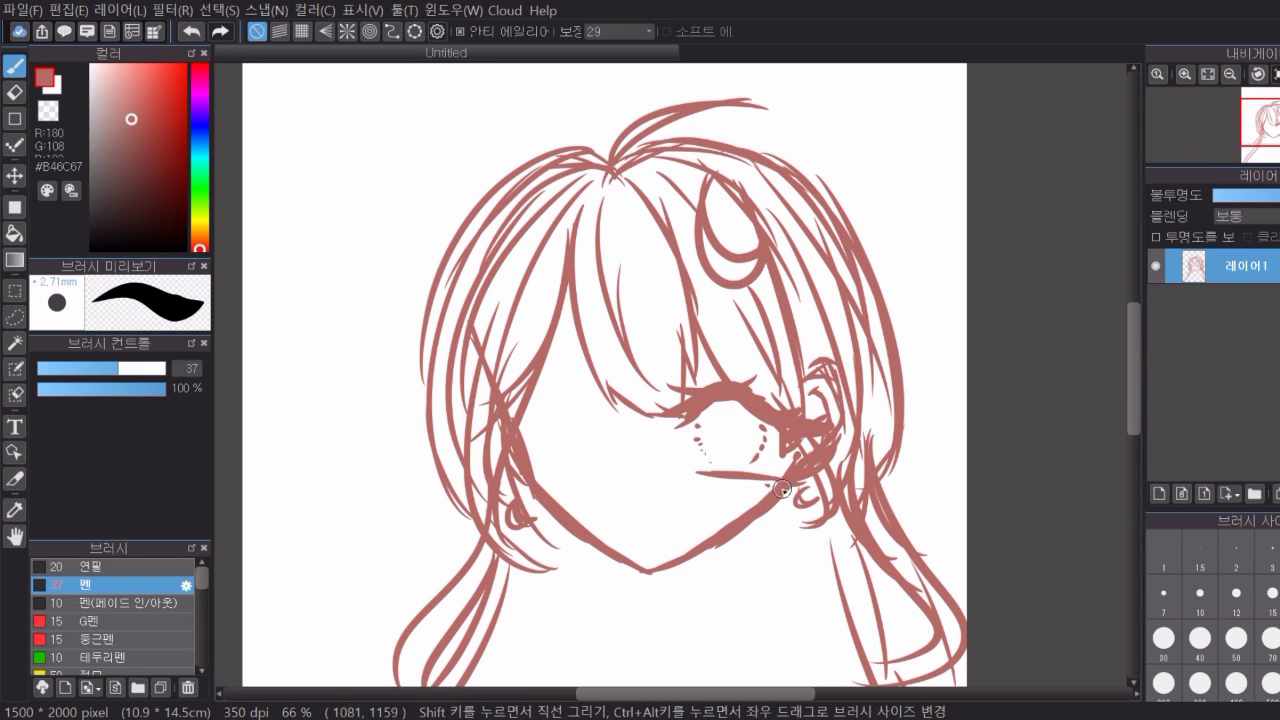
drag(717, 400, 725, 436)
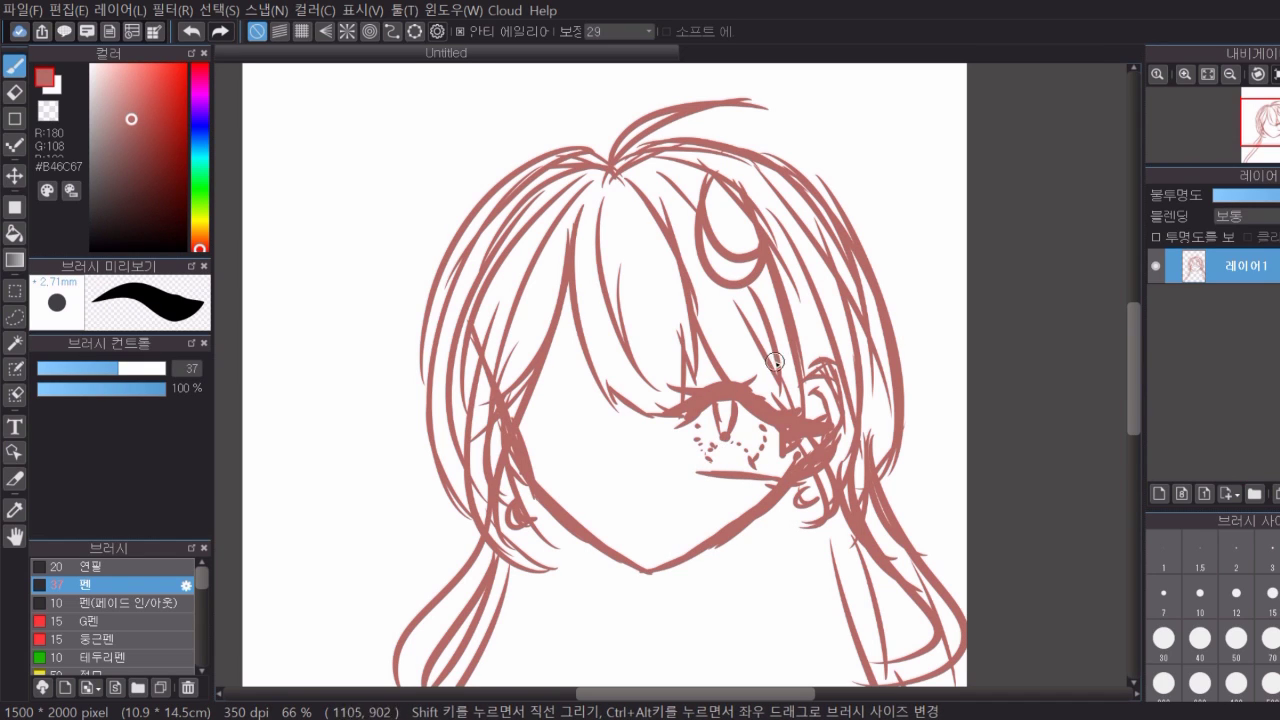
drag(680, 318, 778, 368)
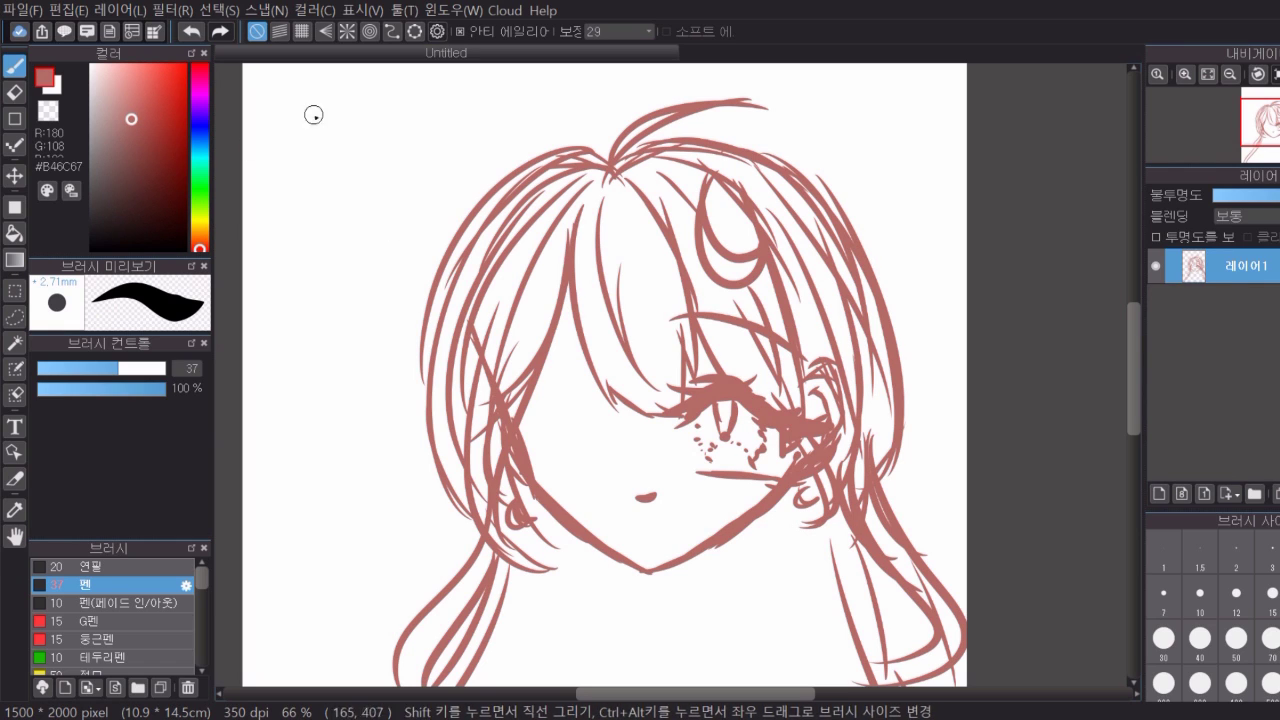
Undo the strokes of the first right eye attempt.
click(192, 33)
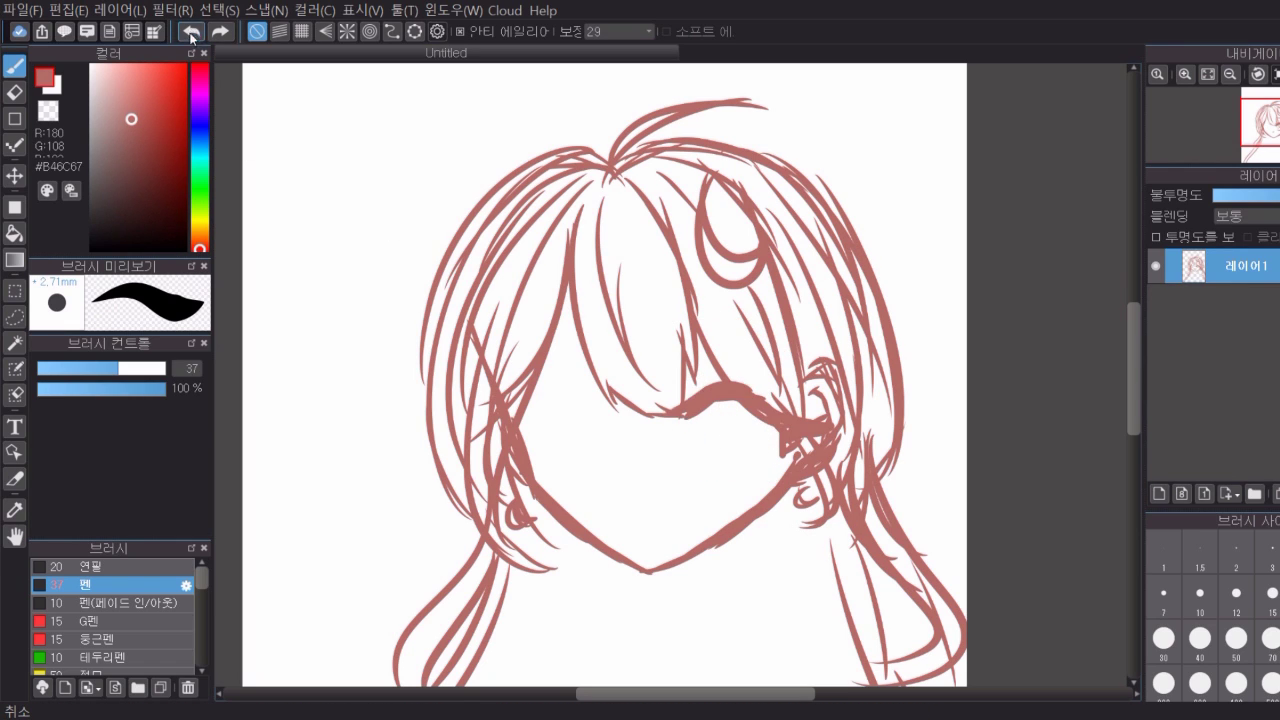
click(189, 34)
click(189, 34)
Redraw the right eye with a flatter upper lash line, a dotted iris edge and a curved lower lid.
mouse_move(698, 372)
mouse_down()
mouse_move(806, 387)
mouse_move(706, 393)
mouse_move(708, 408)
mouse_up()
drag(704, 422, 720, 440)
drag(715, 452, 736, 464)
drag(714, 475, 774, 475)
key(ctrl+z)
drag(705, 455, 760, 462)
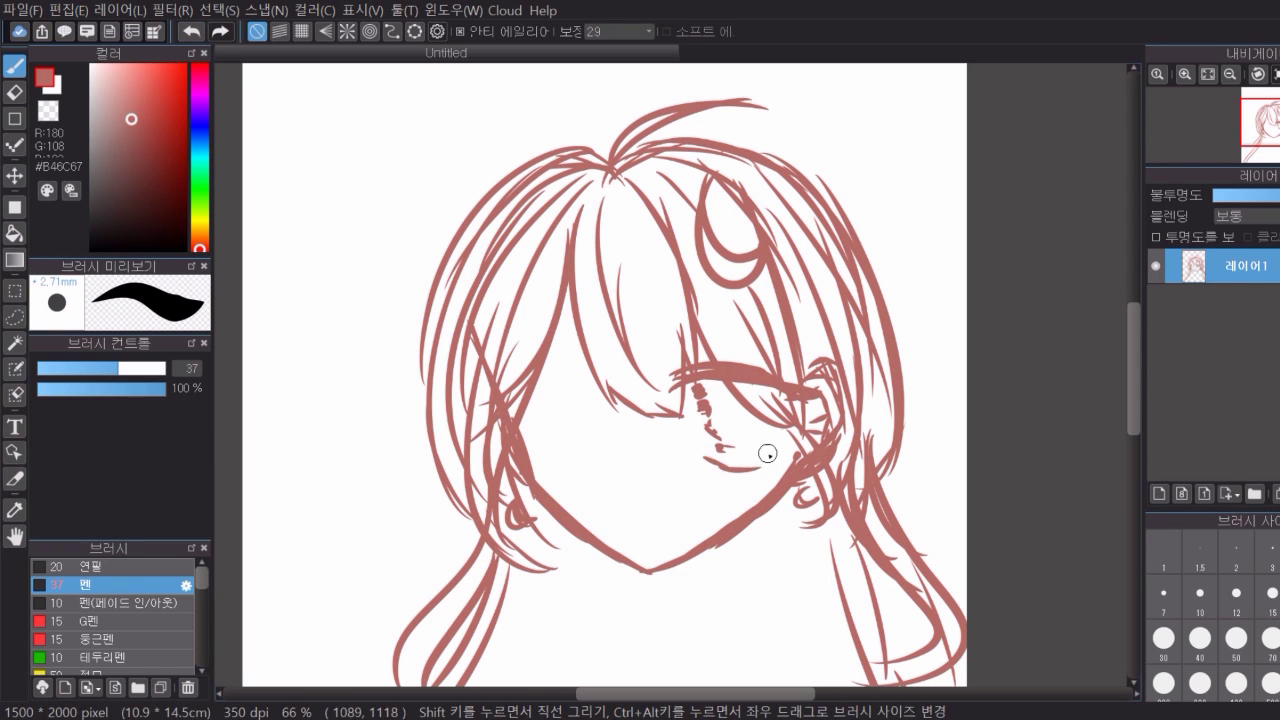
Draw the slit pupil and remaining iris edge of the right eye, and erase excess lines inside it.
drag(735, 379, 738, 414)
drag(753, 386, 745, 428)
drag(738, 384, 749, 446)
key(e)
drag(757, 394, 745, 402)
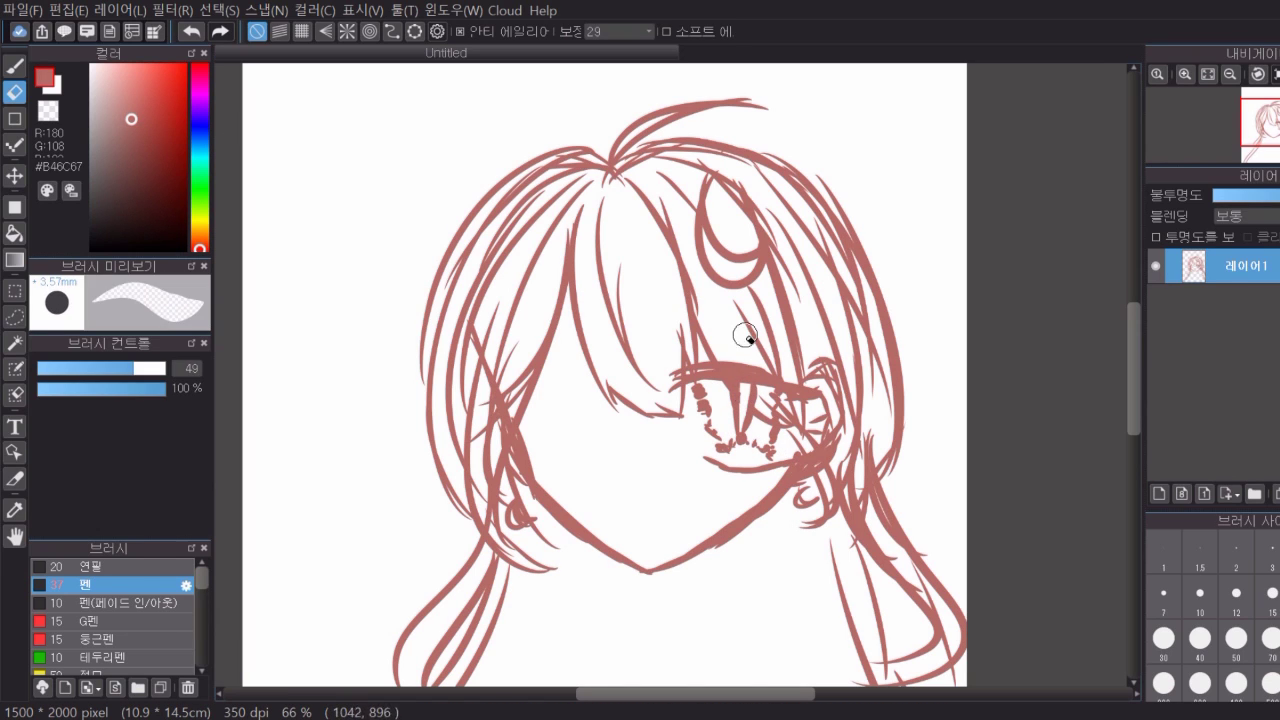
Draw the eyelid crease above the right eye and add a small nose and two arched eyebrows.
key(b)
drag(686, 371, 777, 358)
key(ctrl+z)
drag(698, 346, 764, 350)
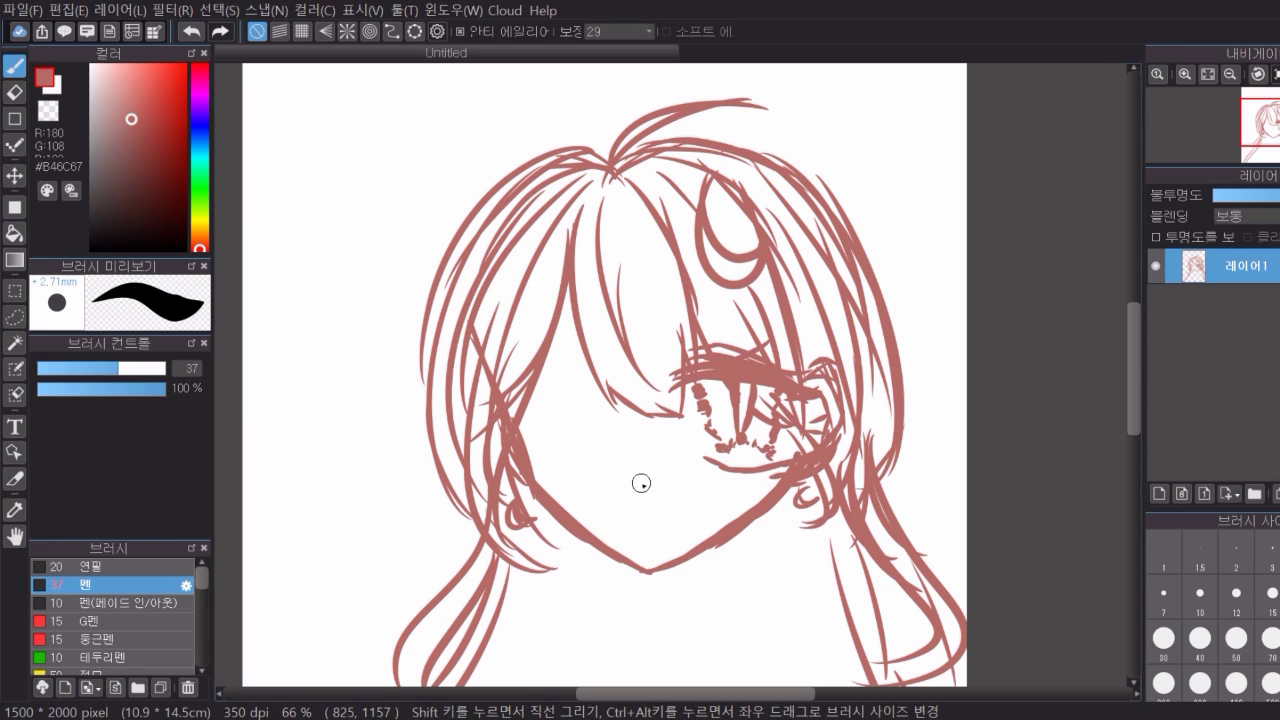
drag(640, 491, 640, 485)
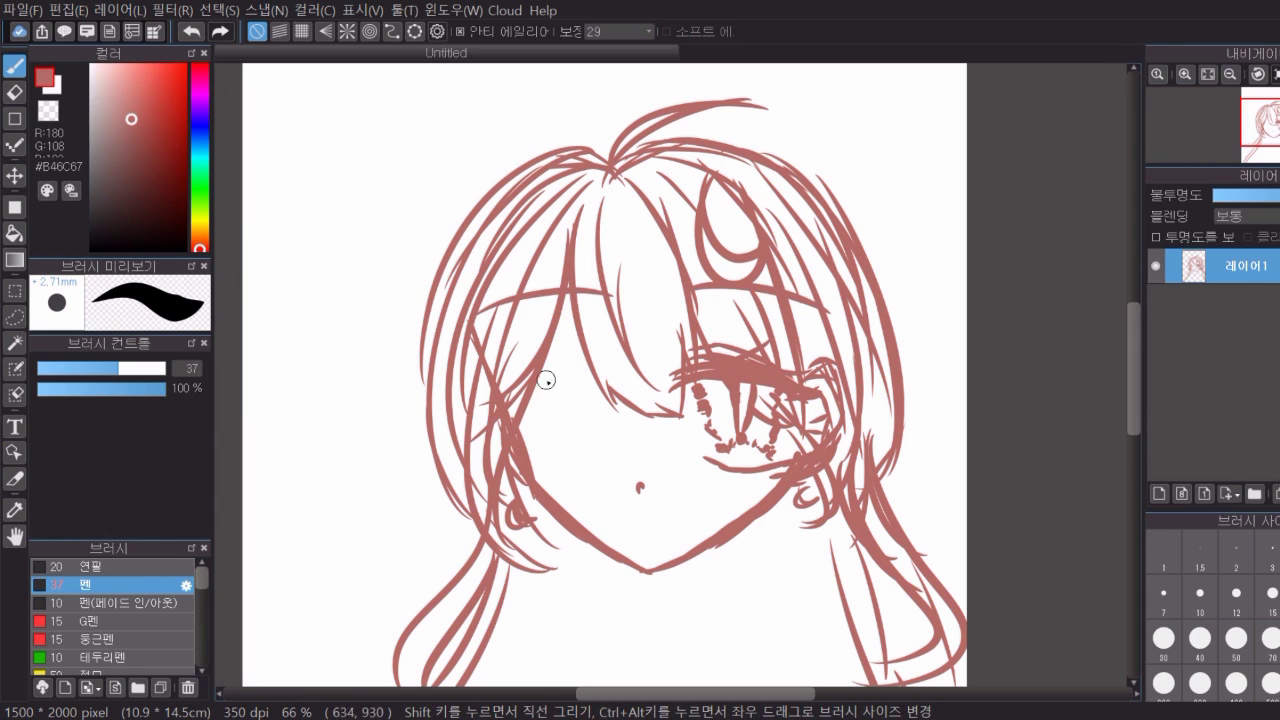
Try to sketch a matching left eye with upper and lower lids, a dotted iris edge and a pupil.
drag(558, 373, 625, 408)
drag(524, 453, 620, 449)
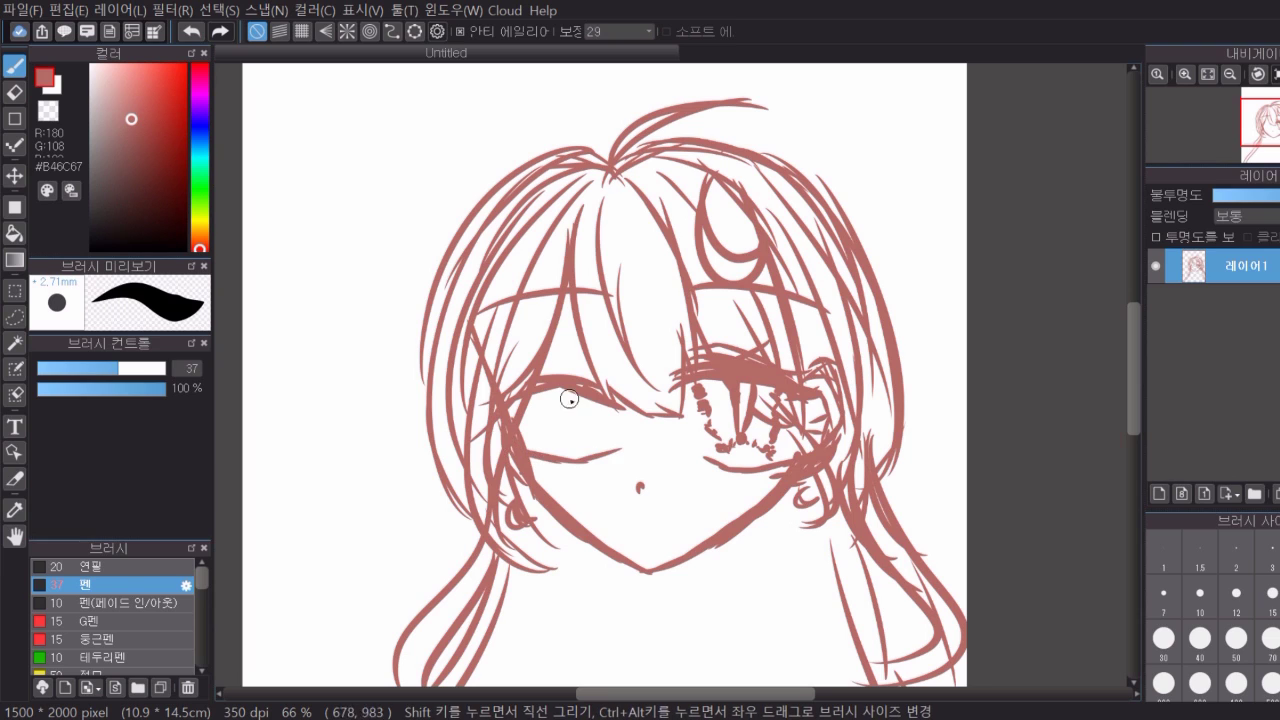
drag(534, 404, 529, 425)
drag(536, 435, 587, 451)
drag(599, 442, 598, 446)
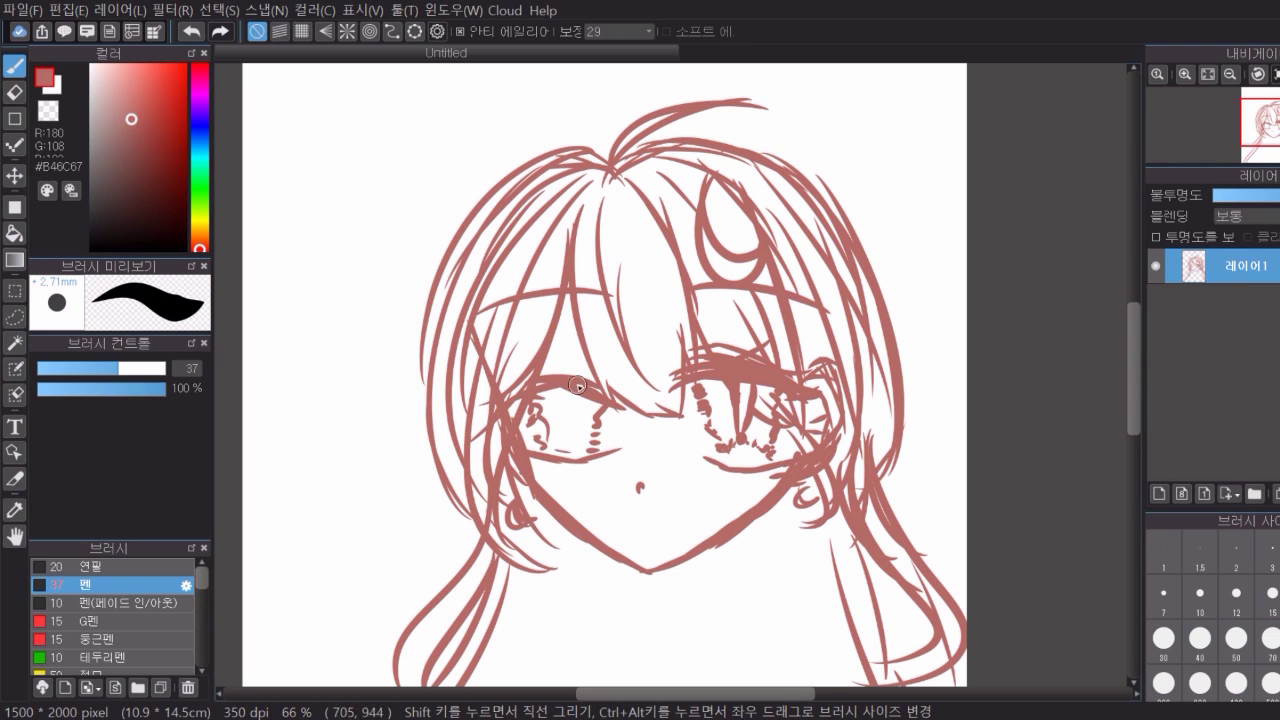
drag(578, 385, 570, 412)
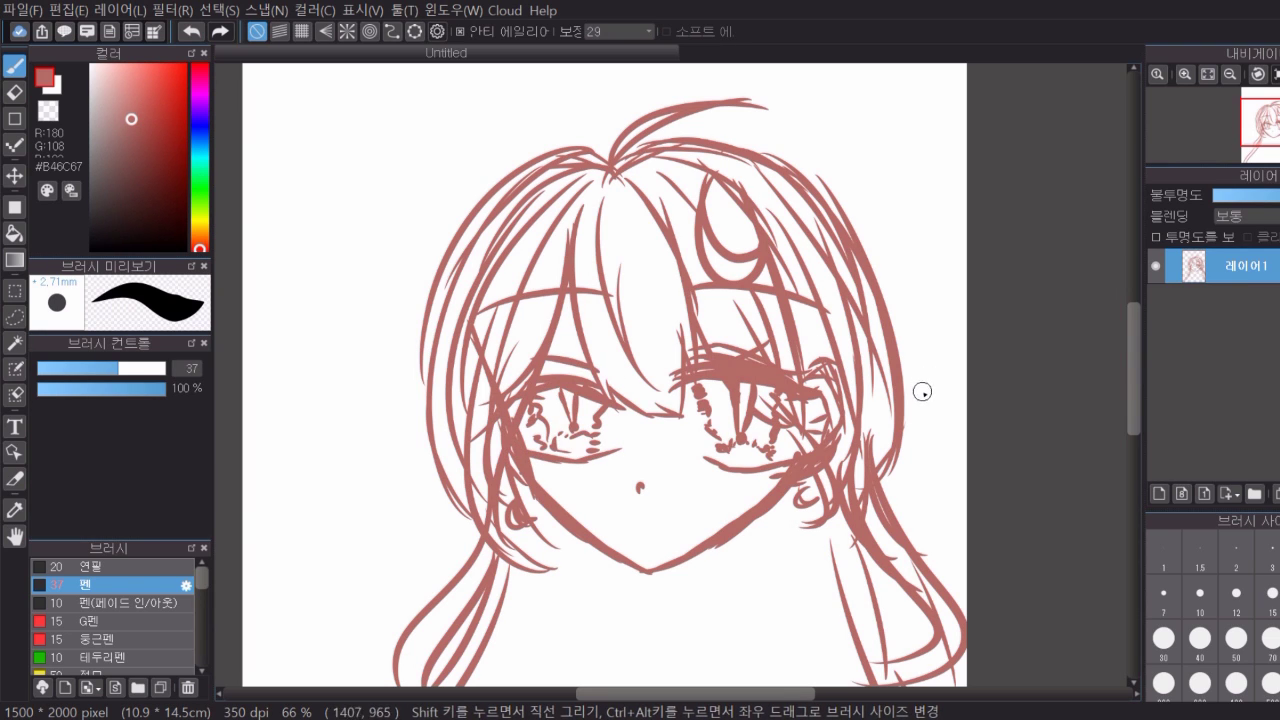
click(195, 41)
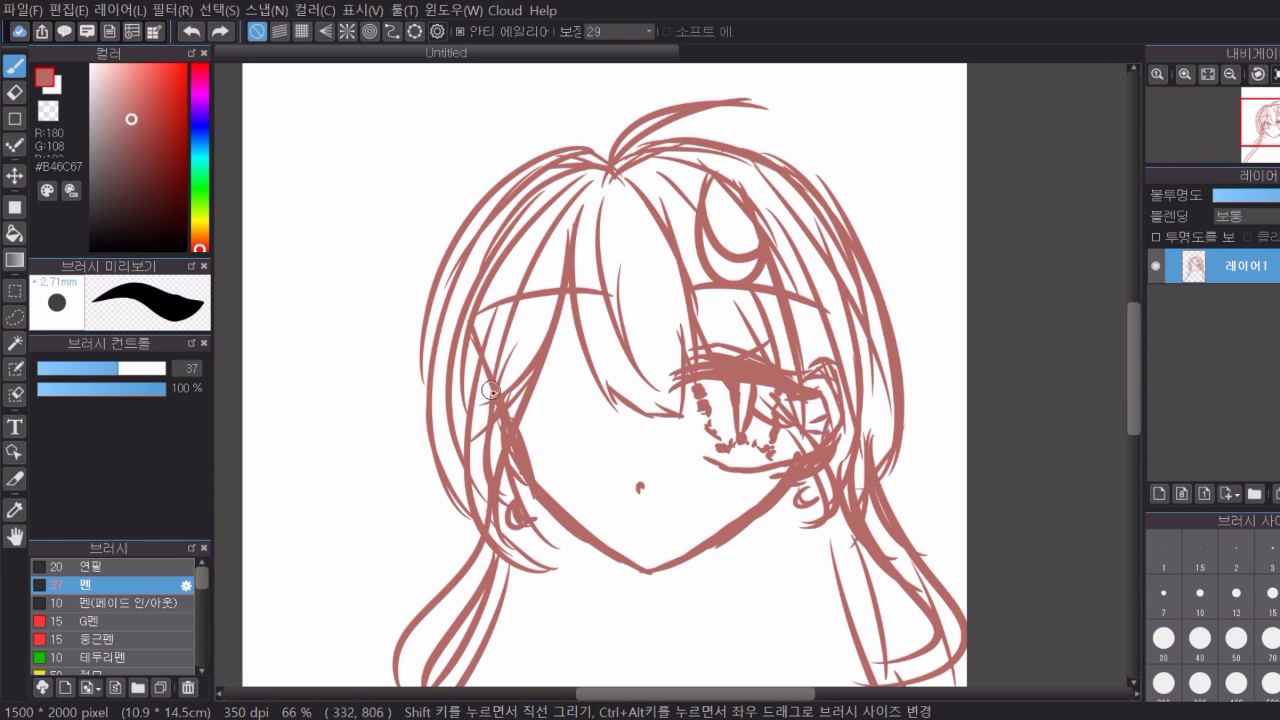
Redraw the left eye with a thick upper lash line, lashes, jagged iris edge, slit pupil and lower lid.
mouse_move(498, 397)
mouse_down()
mouse_move(627, 387)
mouse_move(535, 358)
mouse_up()
click(194, 33)
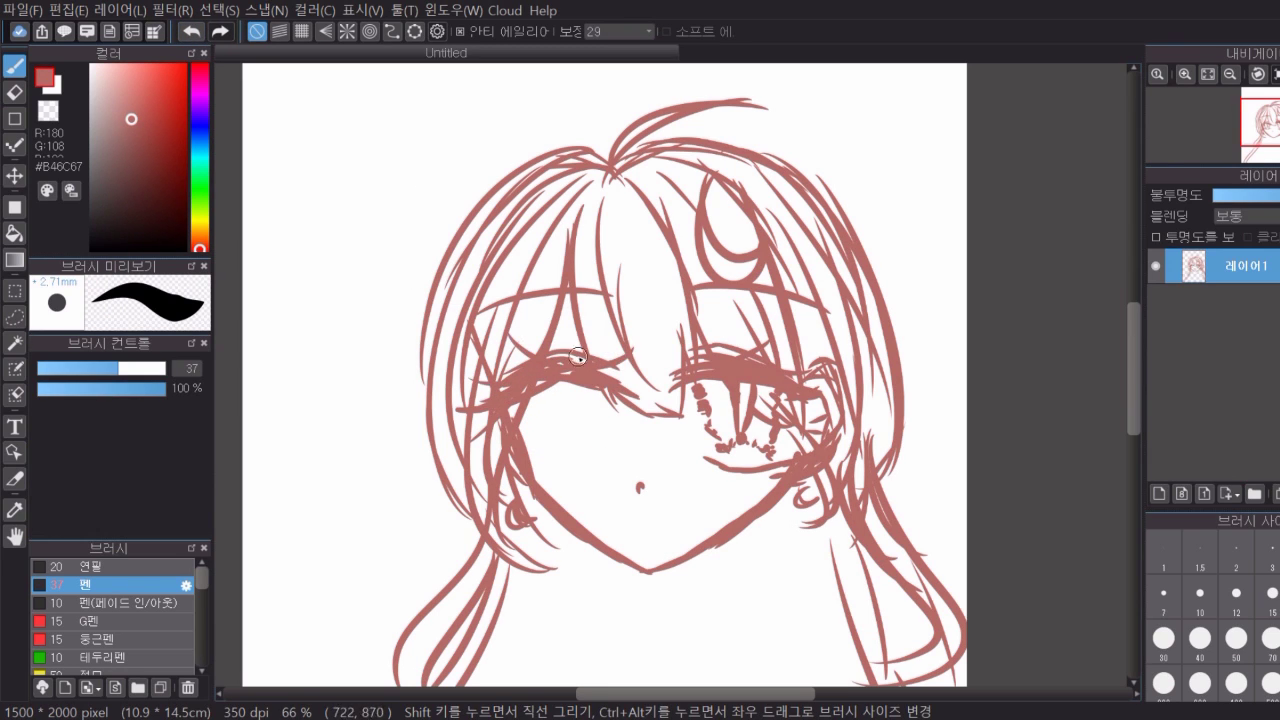
drag(538, 412, 570, 461)
mouse_move(600, 382)
mouse_down()
mouse_move(626, 410)
mouse_move(603, 450)
mouse_up()
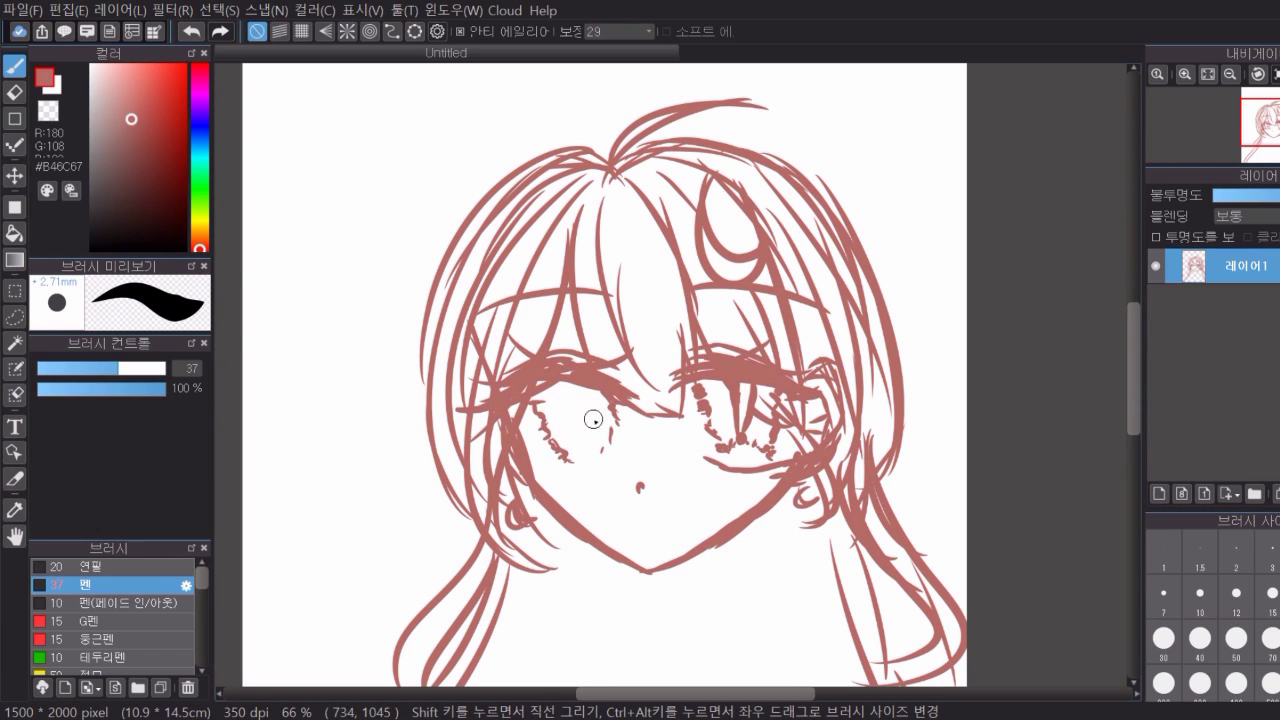
drag(578, 388, 588, 434)
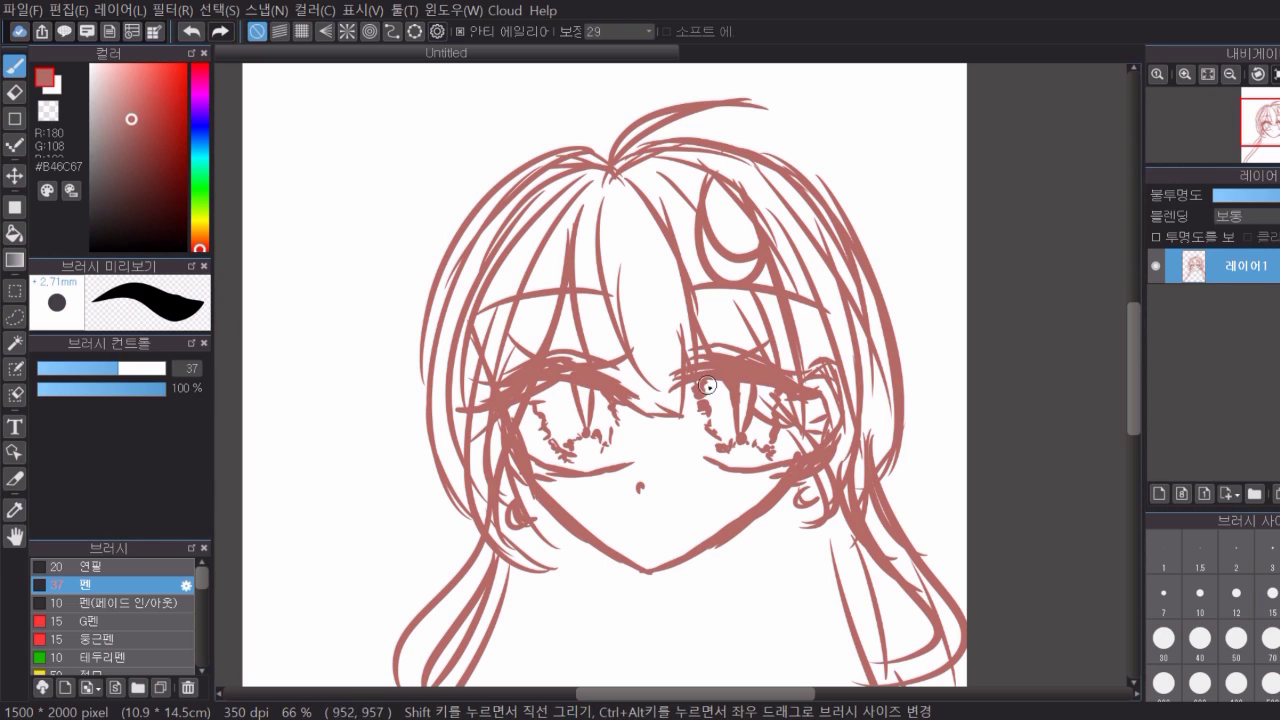
Refine the right eye's iris and slit pupil, and erase highlights into the upper part of both eyes.
click(14, 92)
drag(716, 382, 764, 382)
click(14, 66)
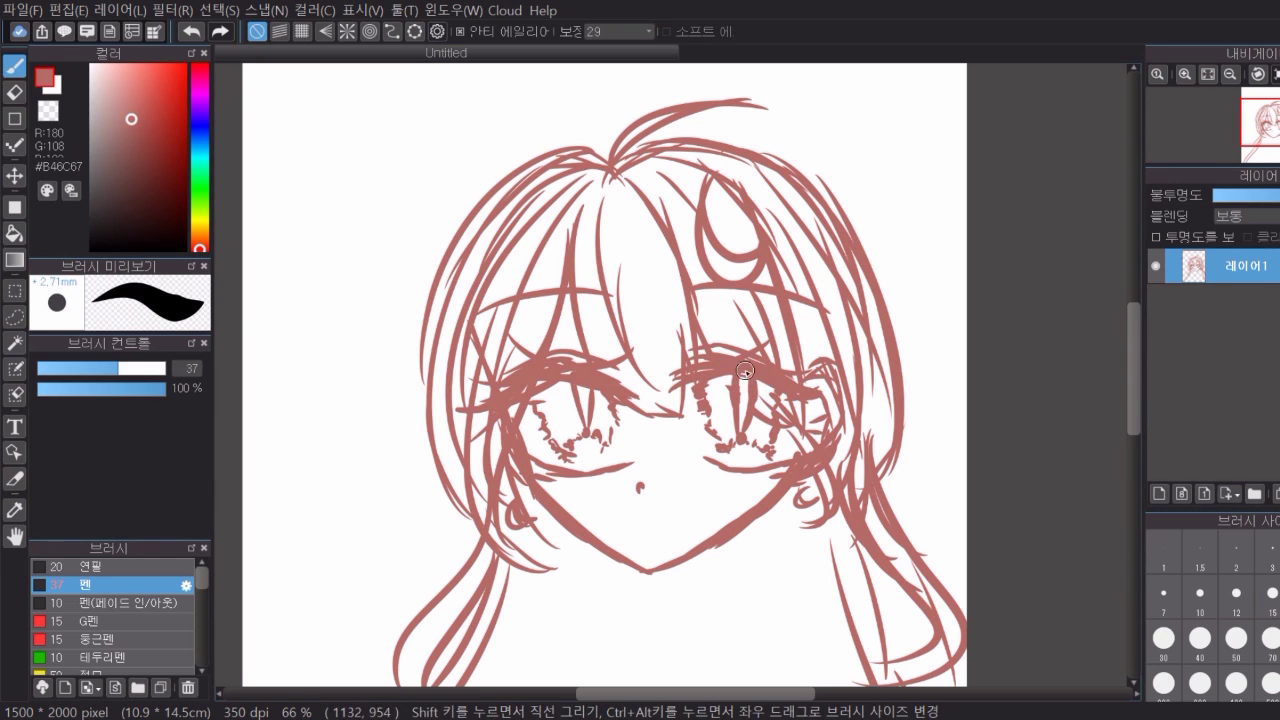
key(e)
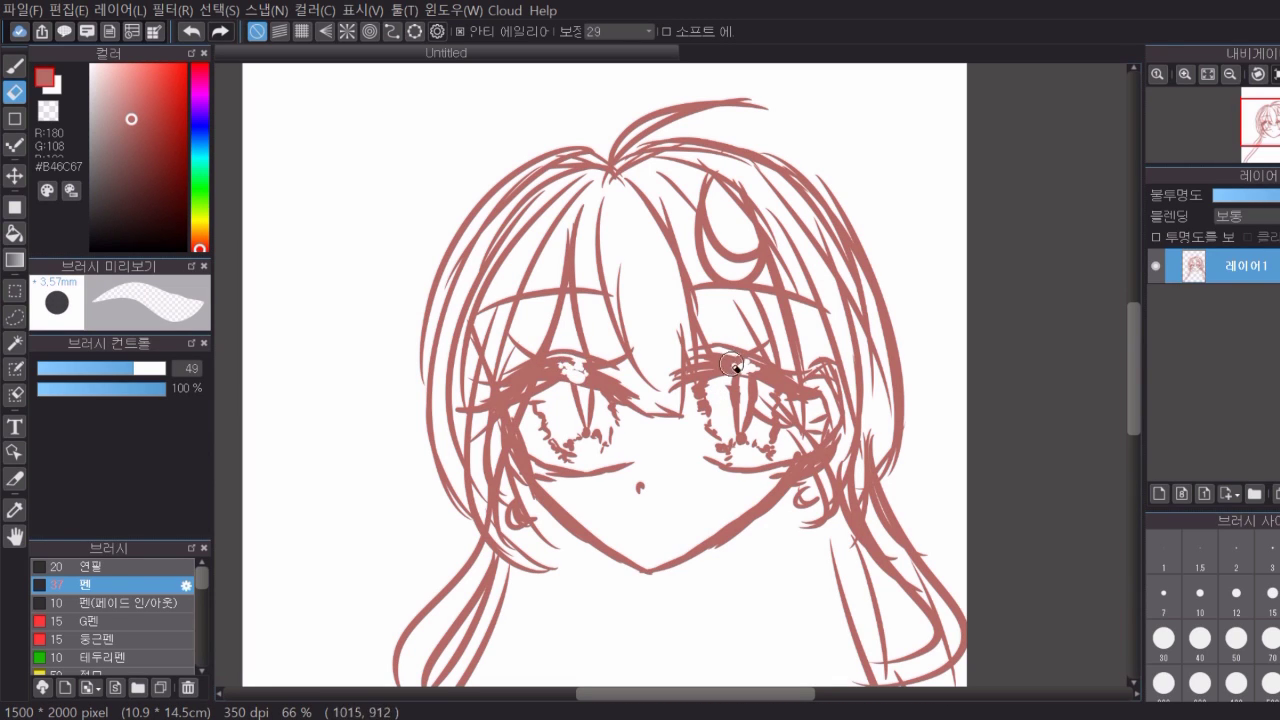
mouse_move(1133, 369)
mouse_down()
mouse_move(1139, 402)
mouse_move(1133, 369)
mouse_up()
Draw new, lower hair contour lines from the parting down both sides of the head.
click(14, 66)
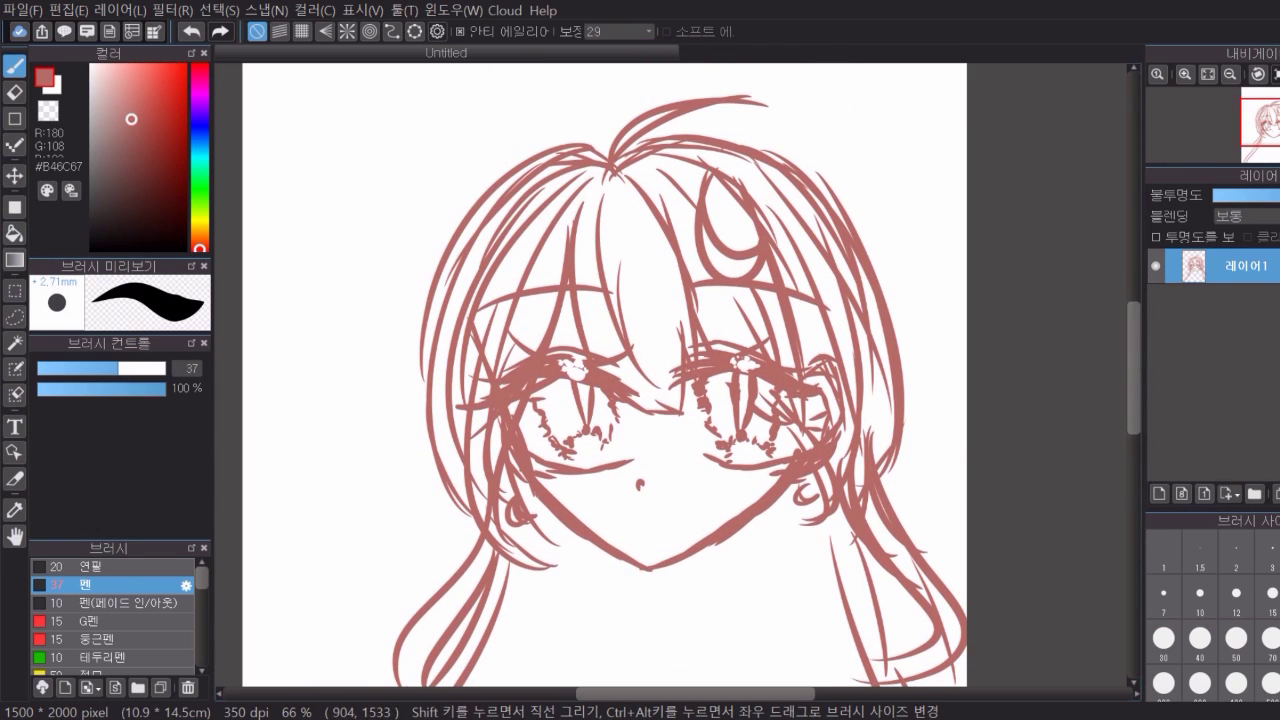
mouse_move(608, 174)
mouse_down()
mouse_move(442, 354)
mouse_move(434, 400)
mouse_up()
mouse_move(608, 174)
mouse_down()
mouse_move(796, 196)
mouse_move(916, 355)
mouse_up()
Erase the cowlick and the old hair lines along the crown, enlarging the eraser for the wider areas.
click(14, 92)
mouse_move(596, 176)
mouse_down()
mouse_move(480, 294)
mouse_move(456, 290)
mouse_up()
click(14, 66)
click(14, 92)
drag(590, 141, 516, 162)
drag(124, 369, 164, 364)
drag(674, 99, 752, 90)
mouse_move(631, 134)
mouse_down()
mouse_move(429, 271)
mouse_move(755, 135)
mouse_move(879, 263)
mouse_up()
mouse_move(608, 192)
mouse_down()
mouse_move(605, 209)
mouse_move(544, 208)
mouse_move(686, 165)
mouse_up()
Redraw the hair outline from the parting, with a lower crown and fuller hair on both sides.
click(14, 66)
drag(606, 190, 837, 201)
drag(640, 166, 888, 286)
drag(582, 162, 402, 340)
mouse_move(452, 262)
mouse_down()
mouse_move(403, 486)
mouse_move(432, 509)
mouse_up()
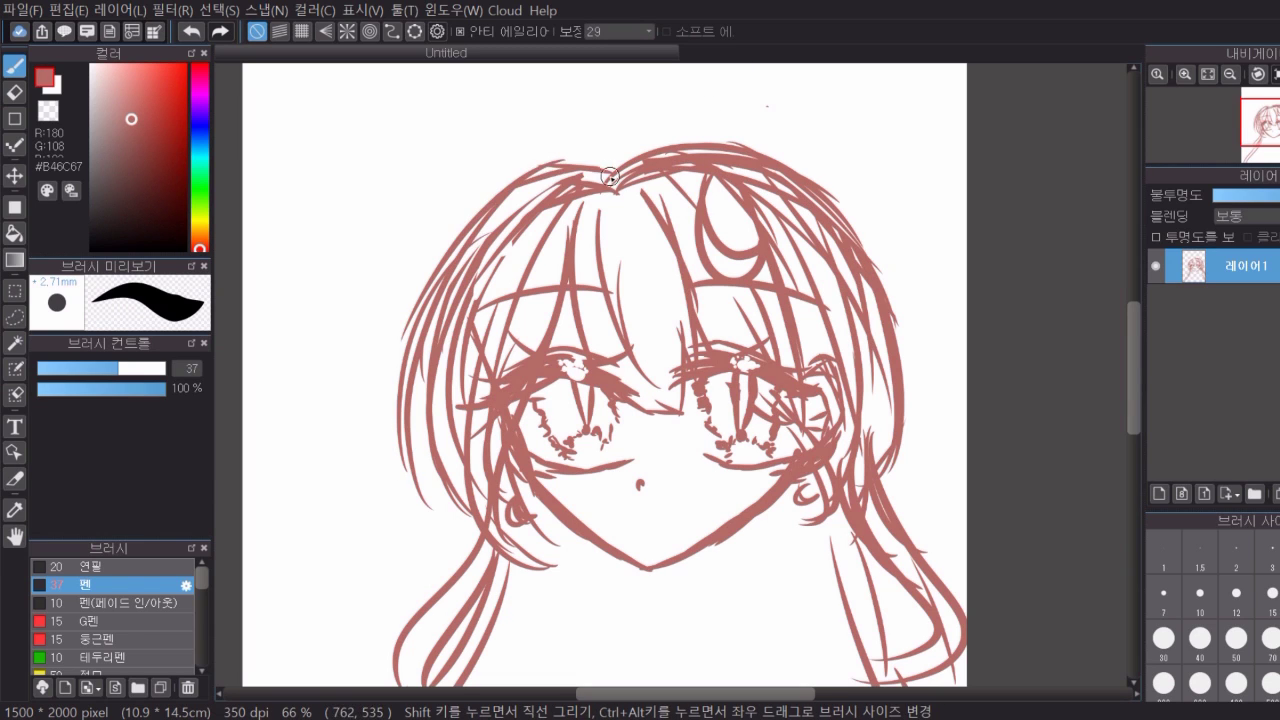
Fill the crown and the left and centre bangs with dense hair strands radiating from the parting.
drag(622, 166, 480, 236)
mouse_move(598, 178)
mouse_down()
mouse_move(452, 291)
mouse_move(440, 415)
mouse_up()
drag(556, 188, 475, 292)
mouse_move(556, 211)
mouse_down()
mouse_move(482, 342)
mouse_move(522, 346)
mouse_up()
drag(590, 195, 610, 357)
mouse_move(614, 178)
mouse_down()
mouse_move(666, 404)
mouse_move(673, 383)
mouse_up()
mouse_move(609, 200)
mouse_down()
mouse_move(663, 402)
mouse_move(669, 368)
mouse_up()
drag(646, 202, 694, 361)
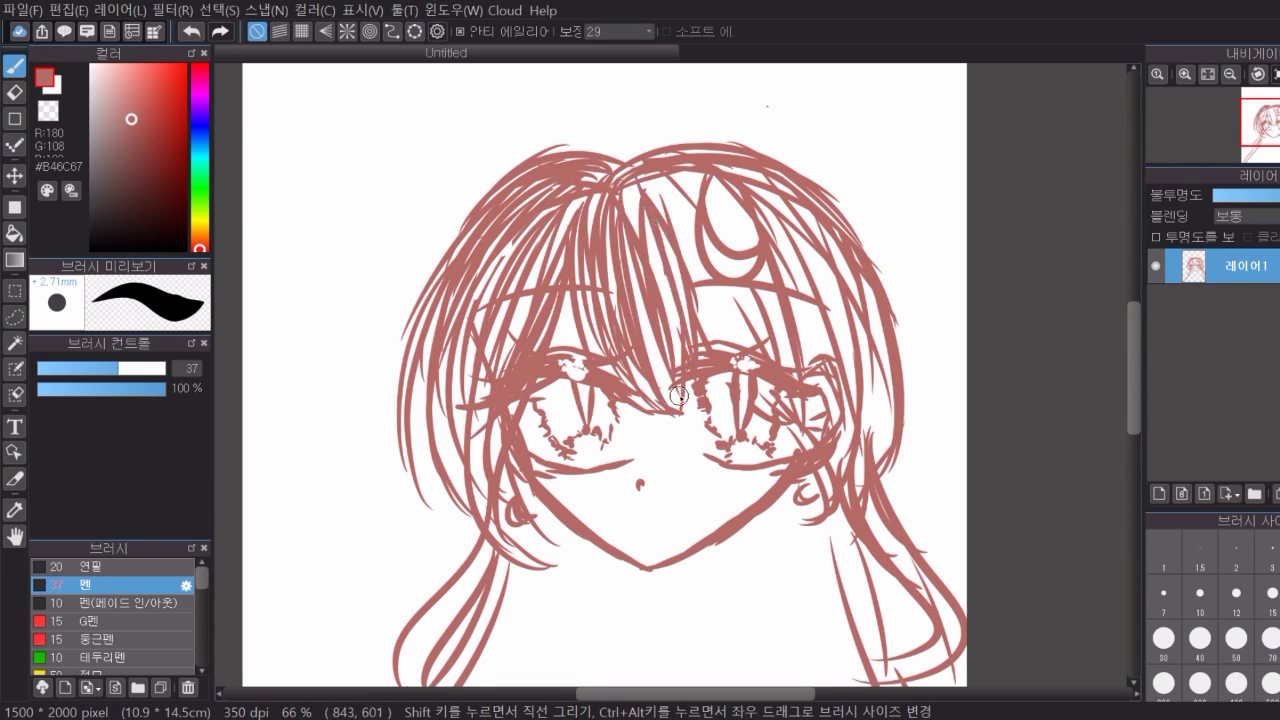
Fill the right bangs and the right side lock with hair strands running from the parting down past the ear.
drag(662, 178, 706, 281)
mouse_move(692, 289)
mouse_down()
mouse_move(739, 345)
mouse_move(773, 349)
mouse_up()
drag(760, 293, 791, 353)
drag(673, 178, 757, 247)
drag(729, 192, 799, 319)
drag(806, 375, 826, 530)
drag(799, 400, 843, 563)
drag(767, 222, 838, 368)
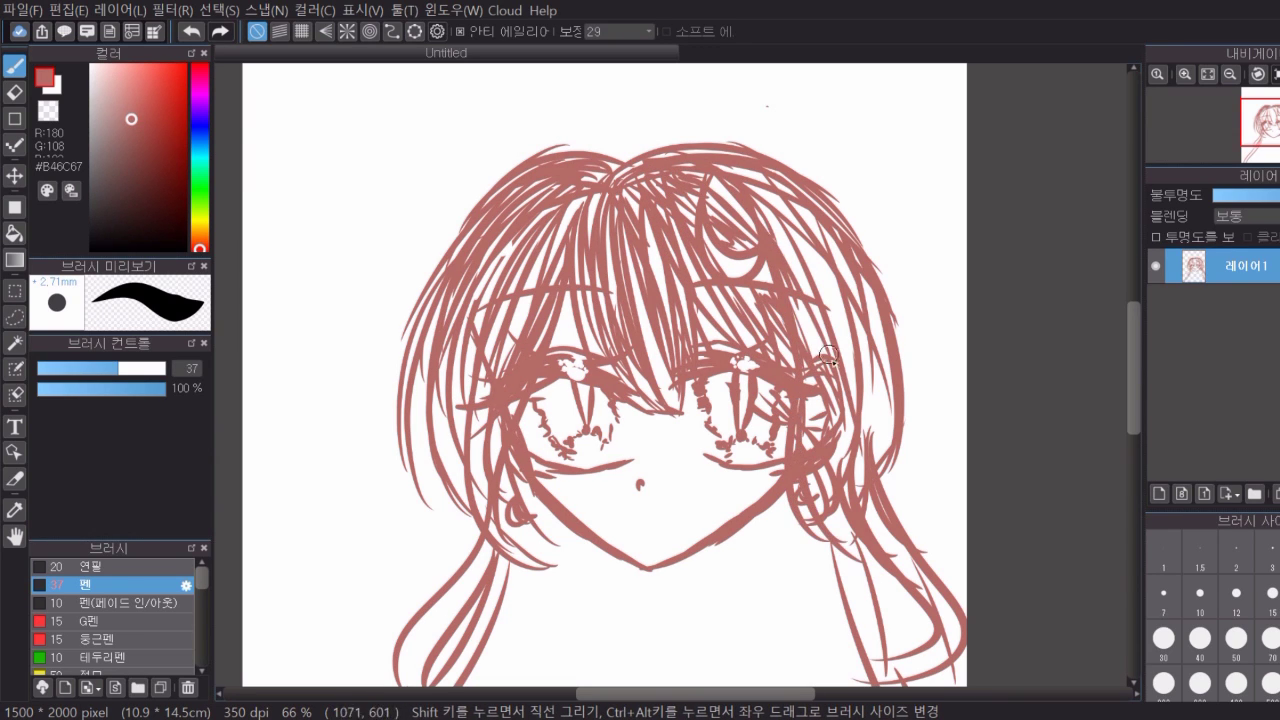
drag(764, 248, 842, 376)
drag(768, 194, 851, 391)
drag(868, 300, 882, 460)
Draw the neck lines with a thick shadow under the chin, and add small blush marks below both eyes.
drag(1132, 340, 1132, 360)
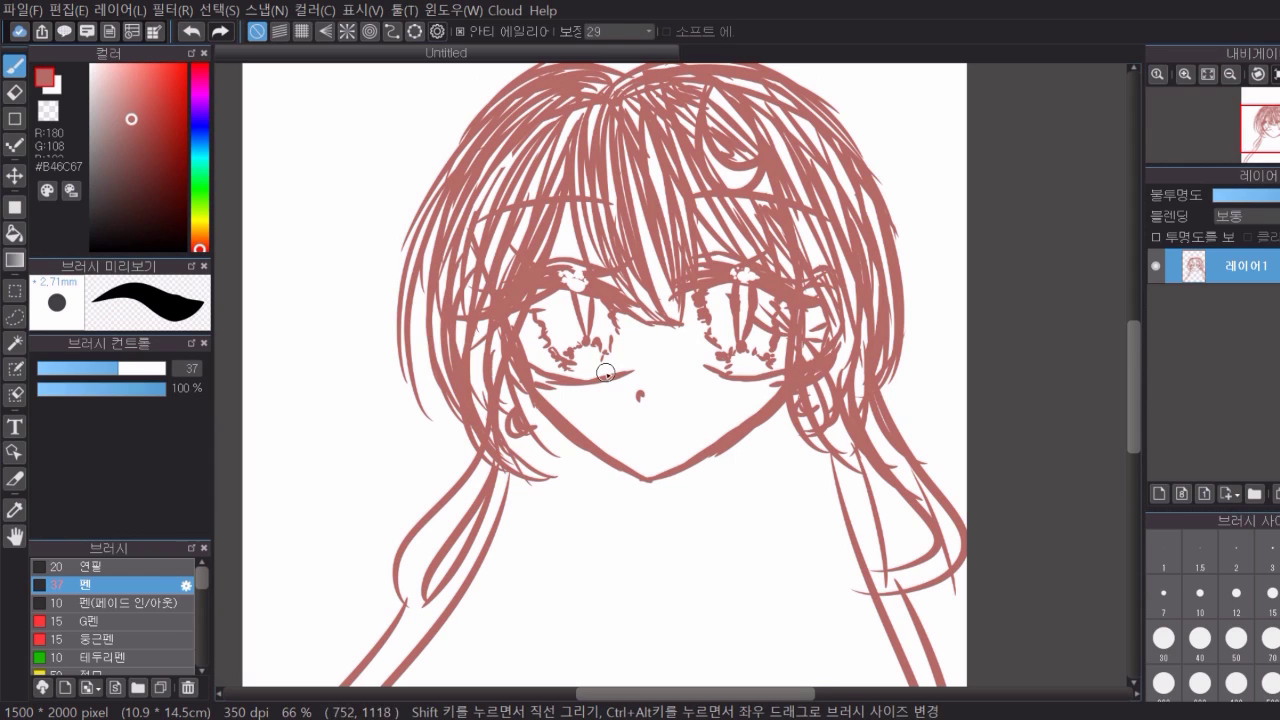
mouse_move(731, 452)
mouse_down()
mouse_move(753, 568)
mouse_move(642, 503)
mouse_up()
drag(693, 470, 640, 497)
drag(640, 495, 656, 482)
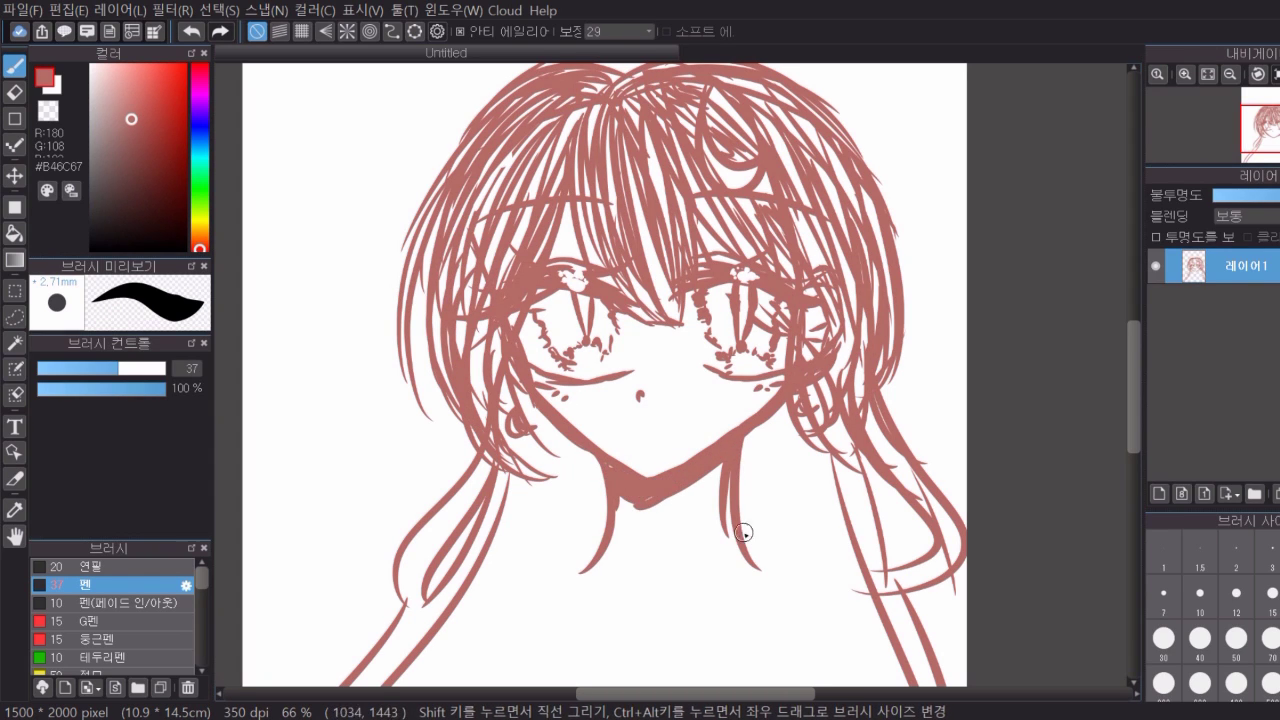
Draw a pointed shirt collar around the neck, with two large flaps meeting in a V at the chest.
drag(746, 531, 873, 545)
drag(742, 488, 795, 590)
drag(608, 520, 492, 553)
drag(605, 535, 486, 559)
drag(1132, 370, 1132, 424)
drag(606, 222, 494, 290)
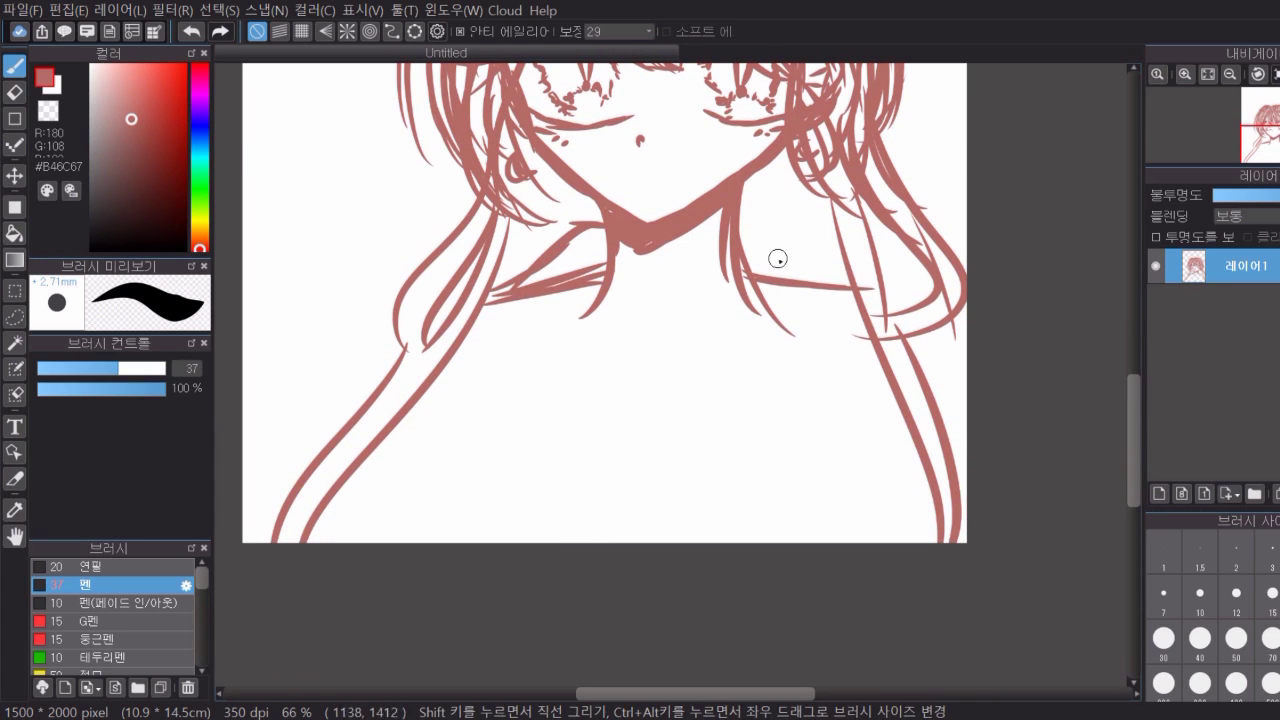
drag(740, 222, 855, 288)
mouse_move(750, 252)
mouse_down()
mouse_move(622, 404)
mouse_move(748, 482)
mouse_up()
drag(856, 288, 733, 479)
drag(573, 288, 623, 407)
drag(602, 408, 527, 474)
drag(484, 306, 520, 474)
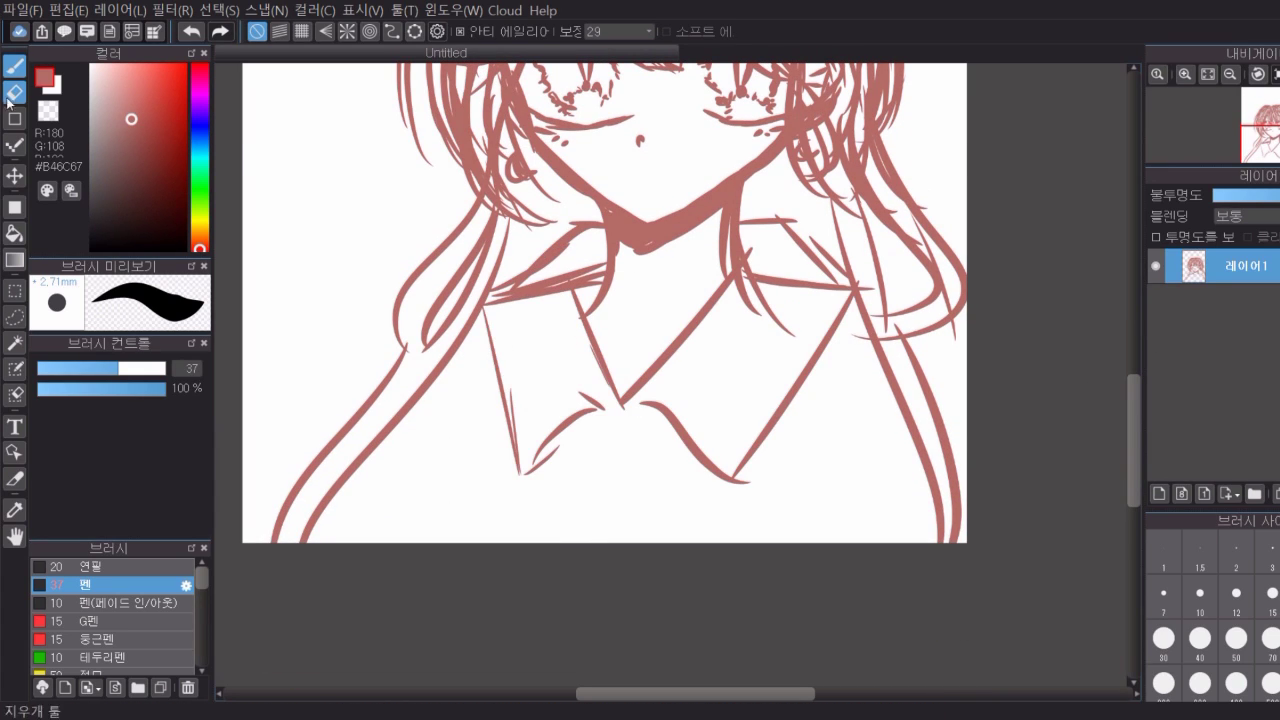
Erase the surplus neck and shoulder lines crossing the collar, and draw a knotted, solidly filled necktie beneath it.
click(15, 93)
mouse_move(540, 276)
mouse_down()
mouse_move(574, 264)
mouse_move(510, 304)
mouse_up()
mouse_move(769, 305)
mouse_down()
mouse_move(800, 330)
mouse_move(756, 286)
mouse_up()
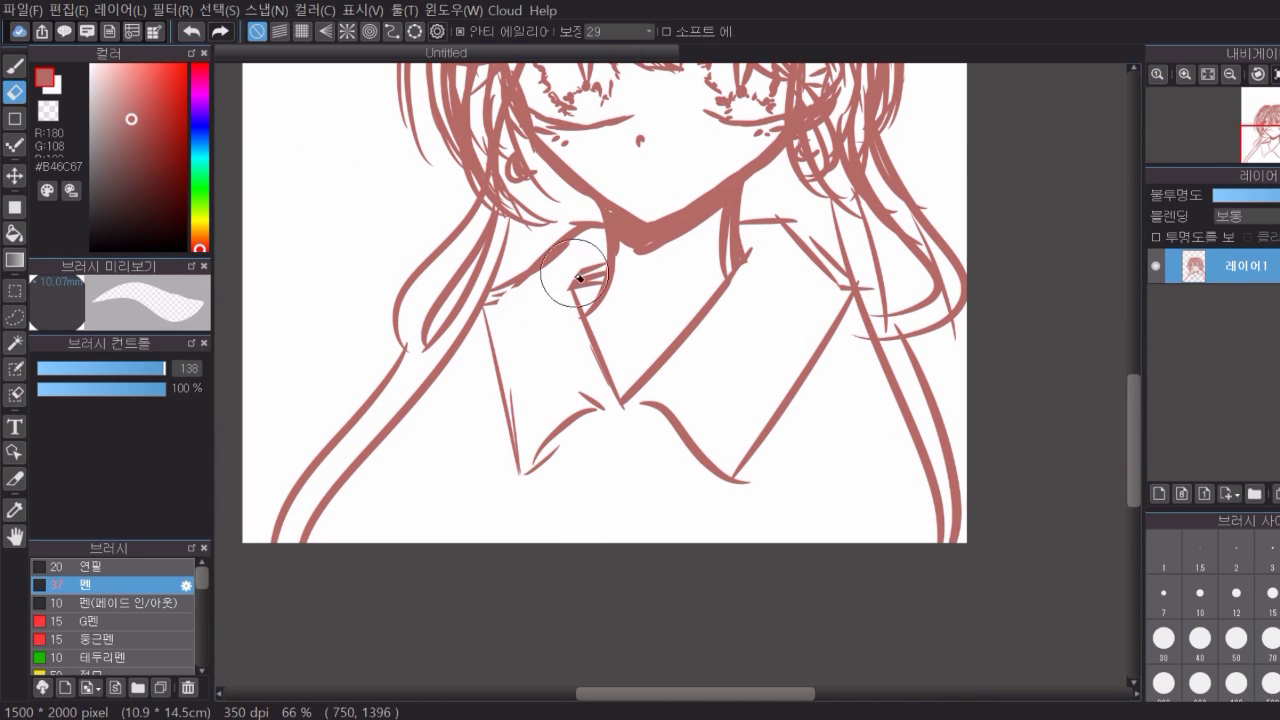
key(b)
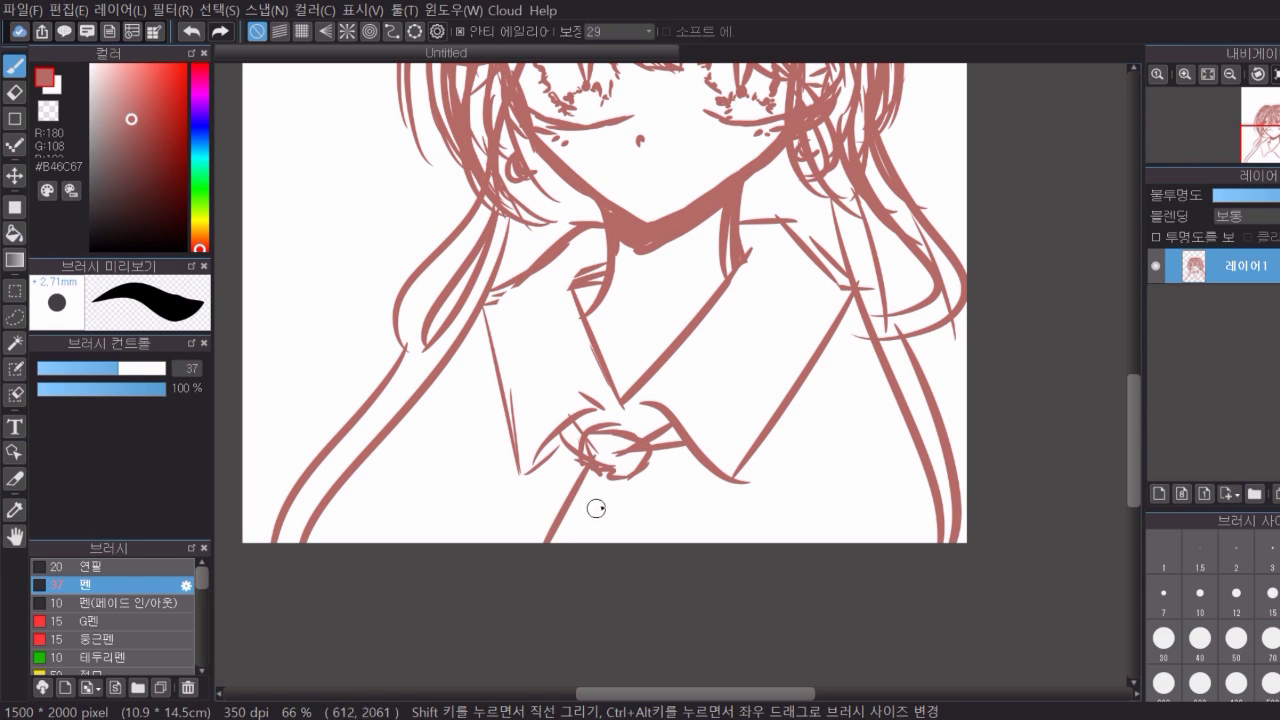
drag(558, 556, 620, 562)
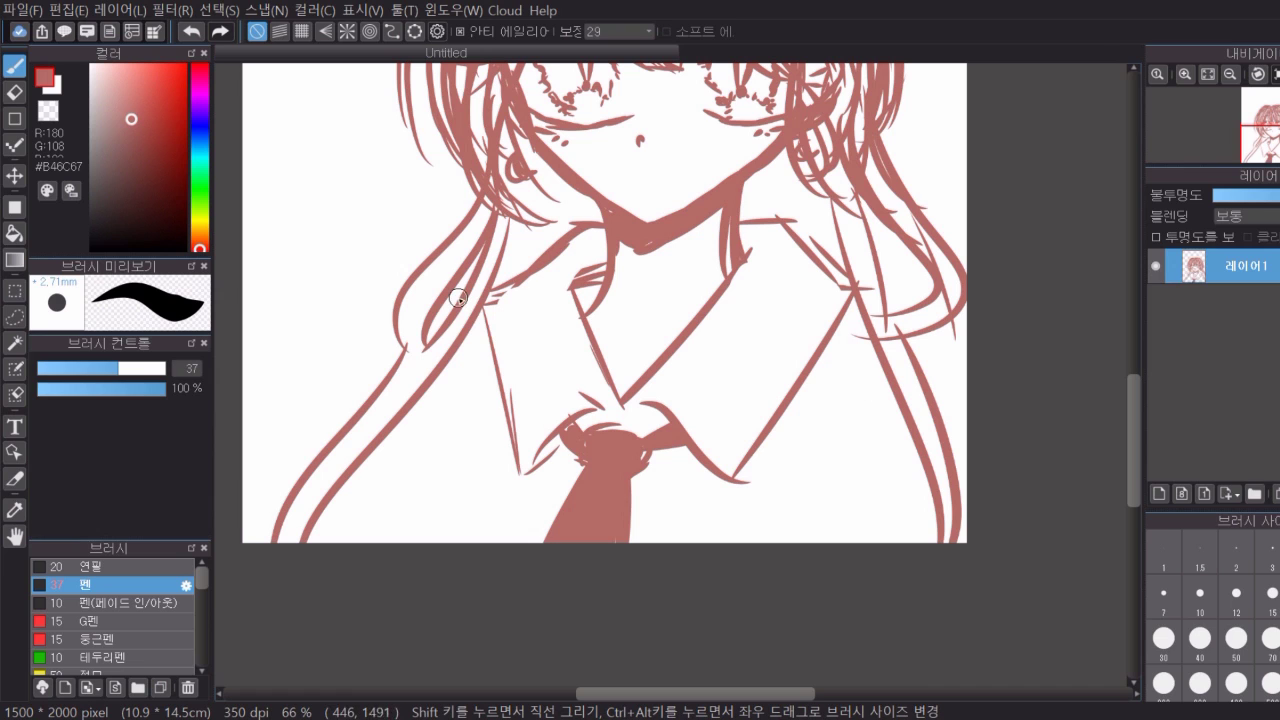
Add an outer strand to the left hair tail and outline both upper arms below the collar, erasing the surplus left arm line.
drag(405, 330, 243, 541)
drag(458, 362, 376, 542)
key(ctrl+z)
key(ctrl+y)
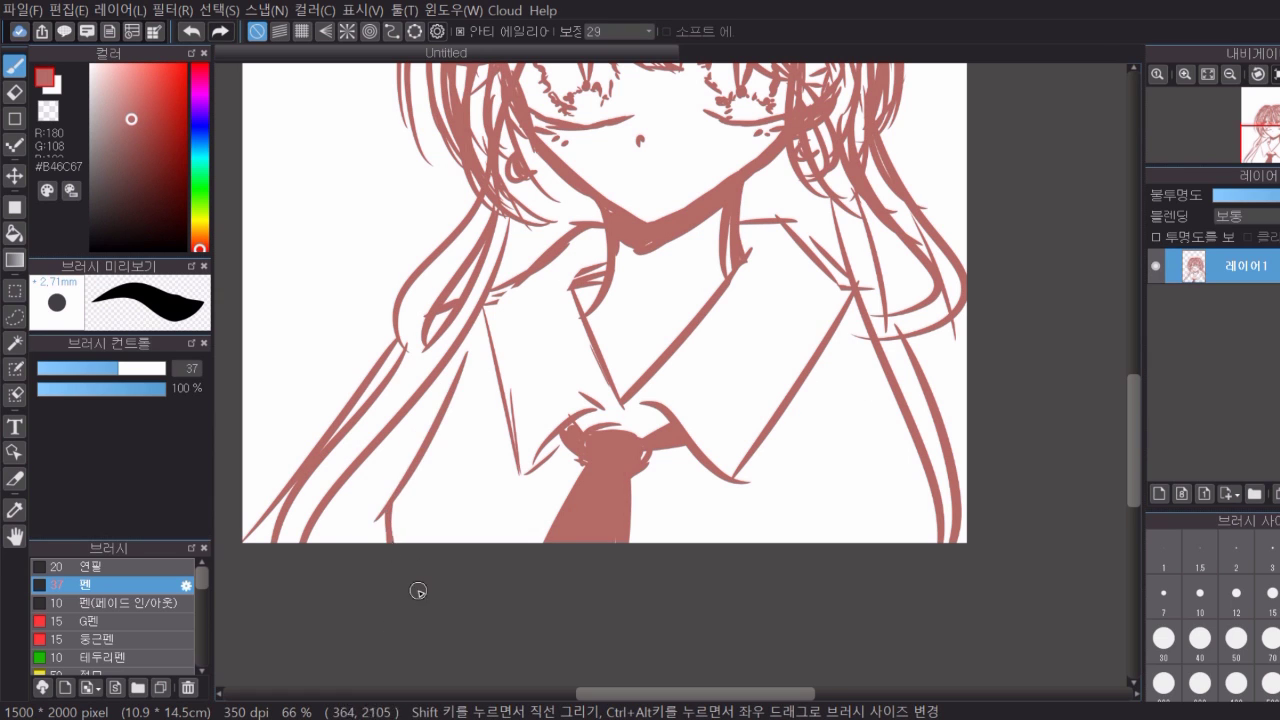
scroll(650, 600, up, 3)
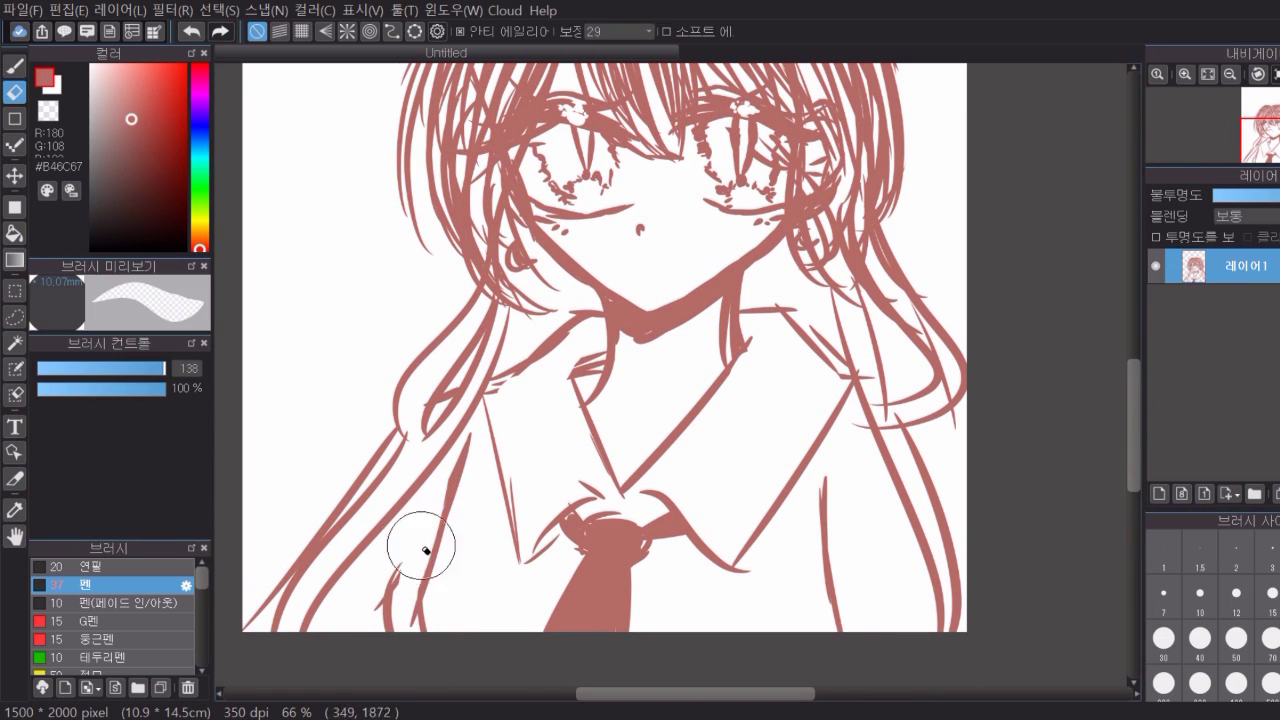
drag(472, 433, 441, 560)
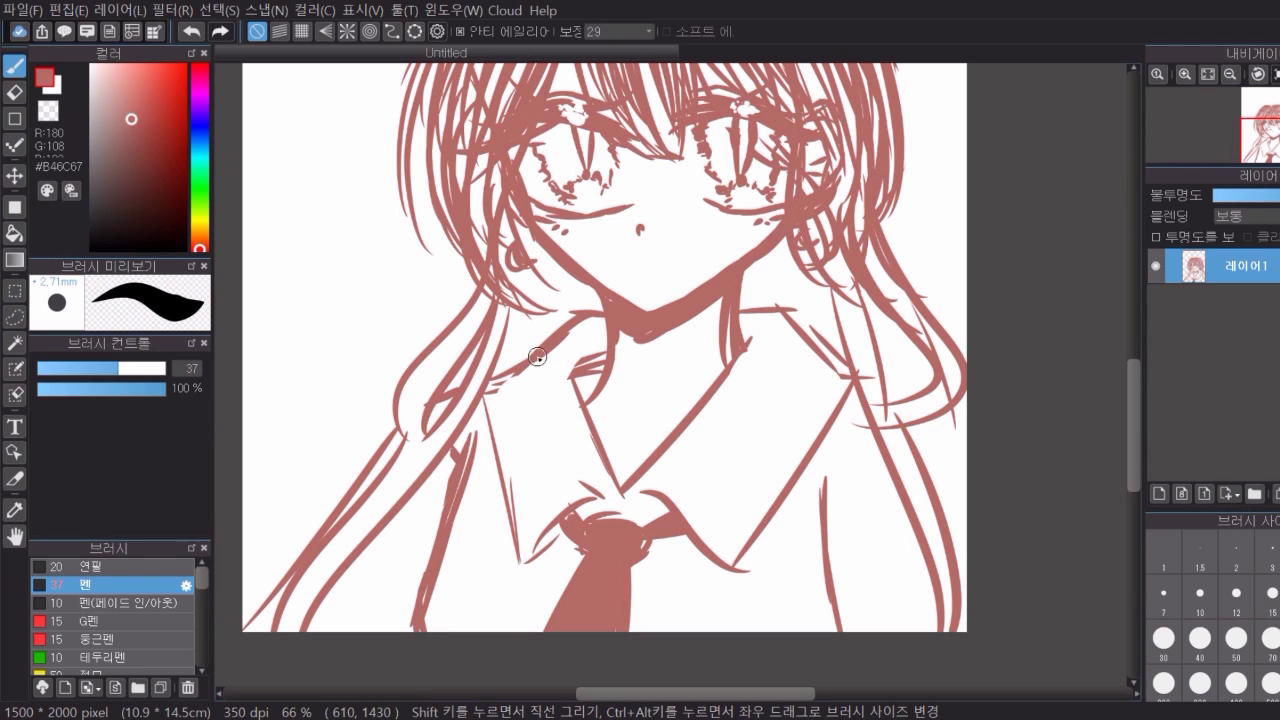
Widen the right hair tail with an outer strand and fill it with long flowing strands.
drag(943, 413, 962, 534)
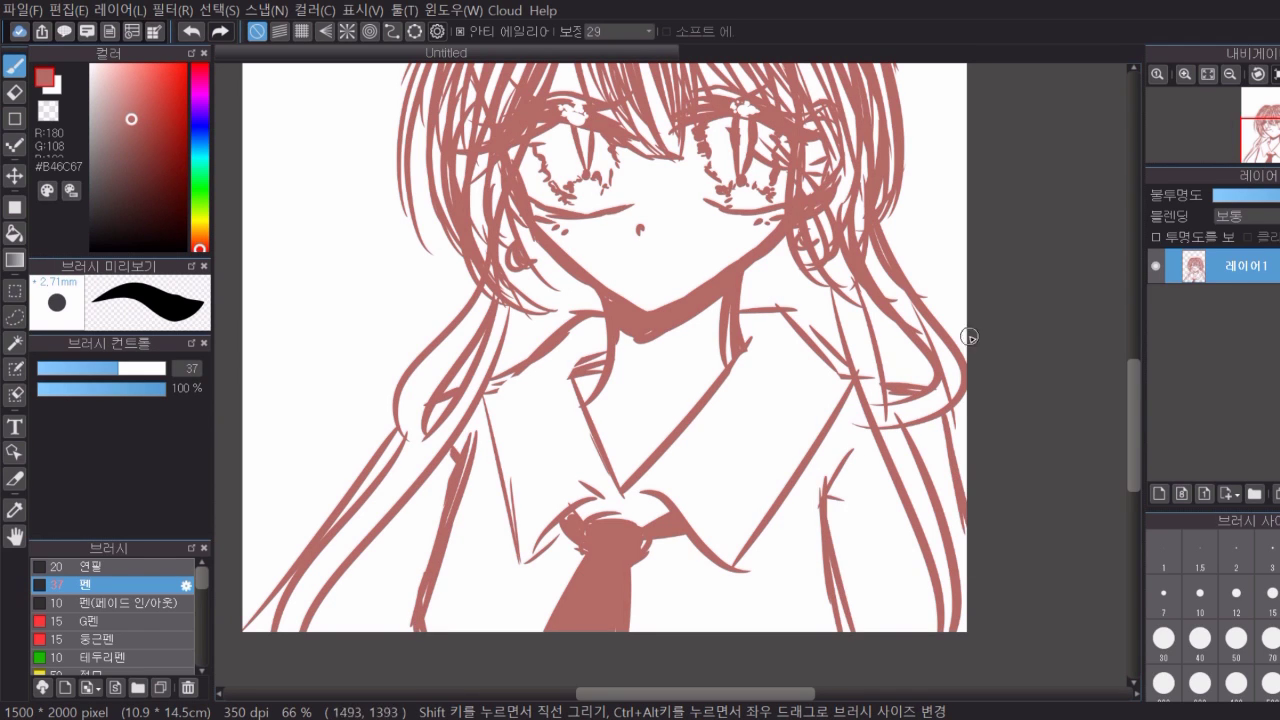
click(193, 32)
drag(1133, 440, 1133, 441)
drag(836, 236, 937, 592)
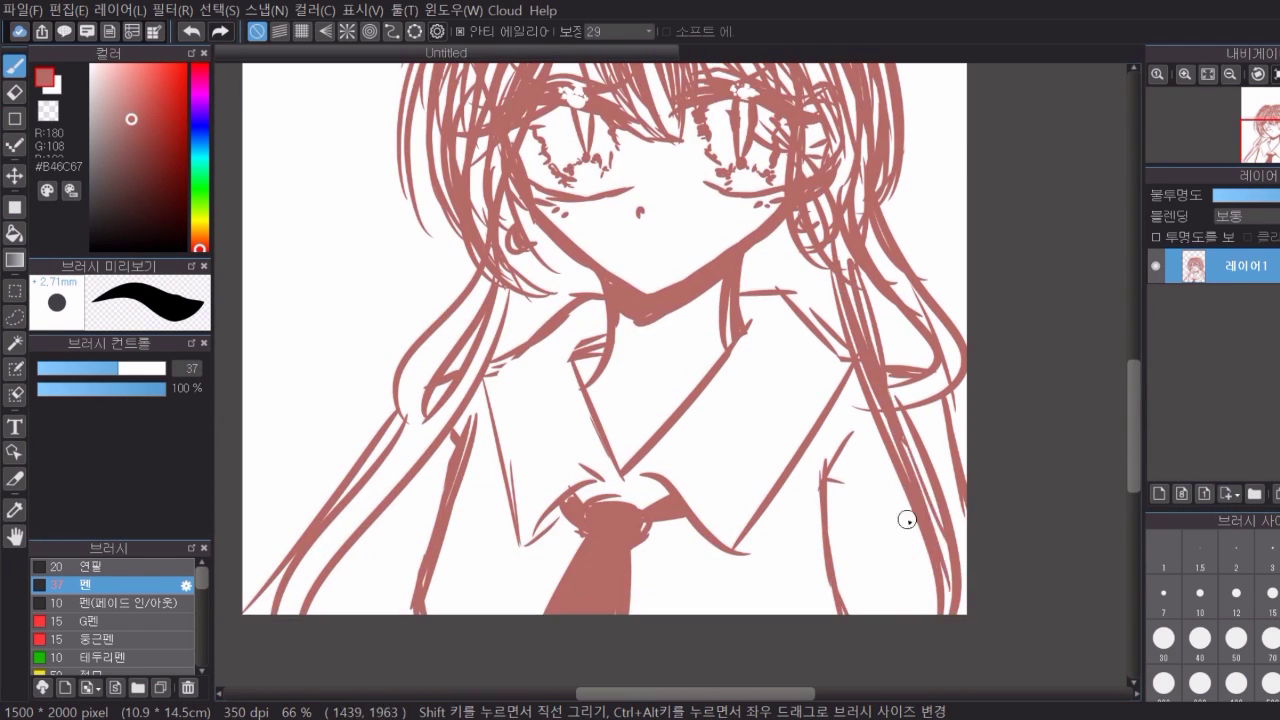
drag(903, 424, 948, 610)
drag(873, 252, 944, 368)
drag(906, 408, 962, 552)
drag(912, 300, 878, 354)
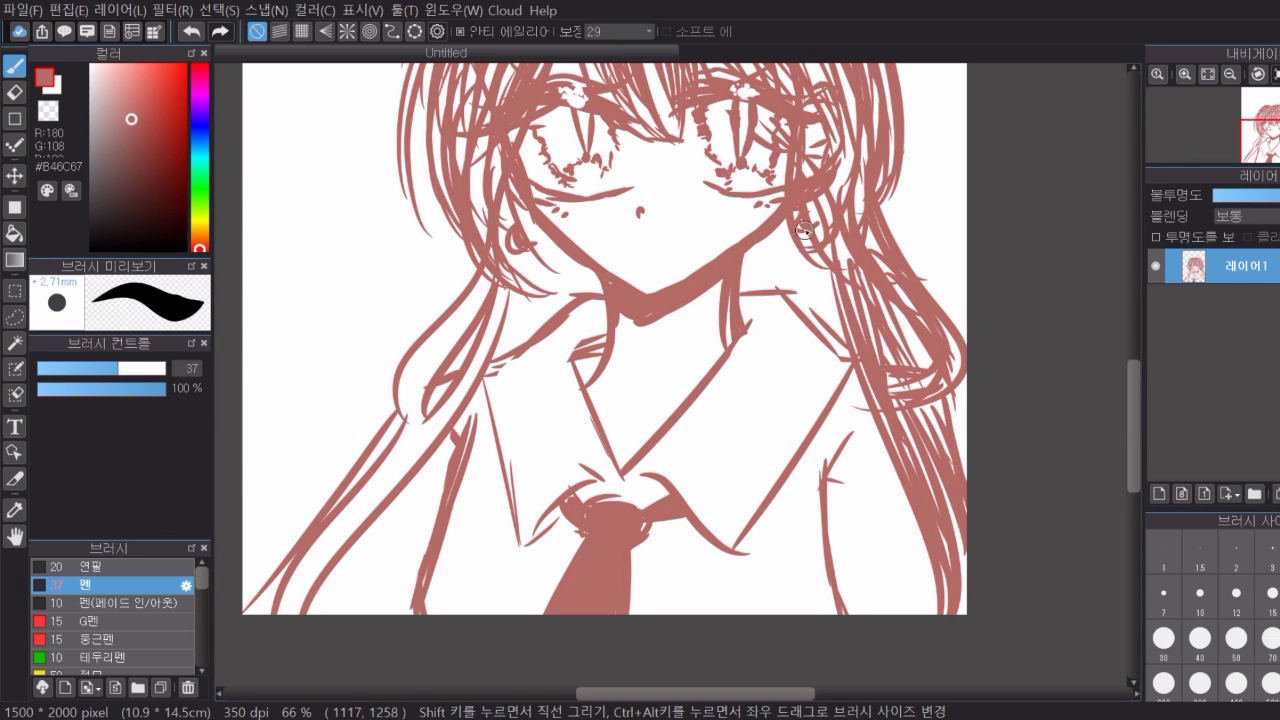
Fill the gaps on both sides of the neck with short strands of back hair.
drag(770, 246, 778, 292)
drag(786, 236, 814, 328)
mouse_move(802, 240)
mouse_down()
mouse_move(844, 354)
mouse_move(786, 288)
mouse_up()
drag(524, 294, 490, 352)
mouse_move(528, 212)
mouse_down()
mouse_move(538, 278)
mouse_move(520, 338)
mouse_up()
Fill the left hair tail with long strands and add strands to the side lock beside the left ear.
mouse_move(548, 246)
mouse_down()
mouse_move(544, 322)
mouse_move(356, 524)
mouse_up()
drag(428, 446, 294, 612)
drag(354, 504, 281, 610)
mouse_move(488, 281)
mouse_down()
mouse_move(419, 372)
mouse_move(405, 456)
mouse_up()
drag(482, 288, 408, 450)
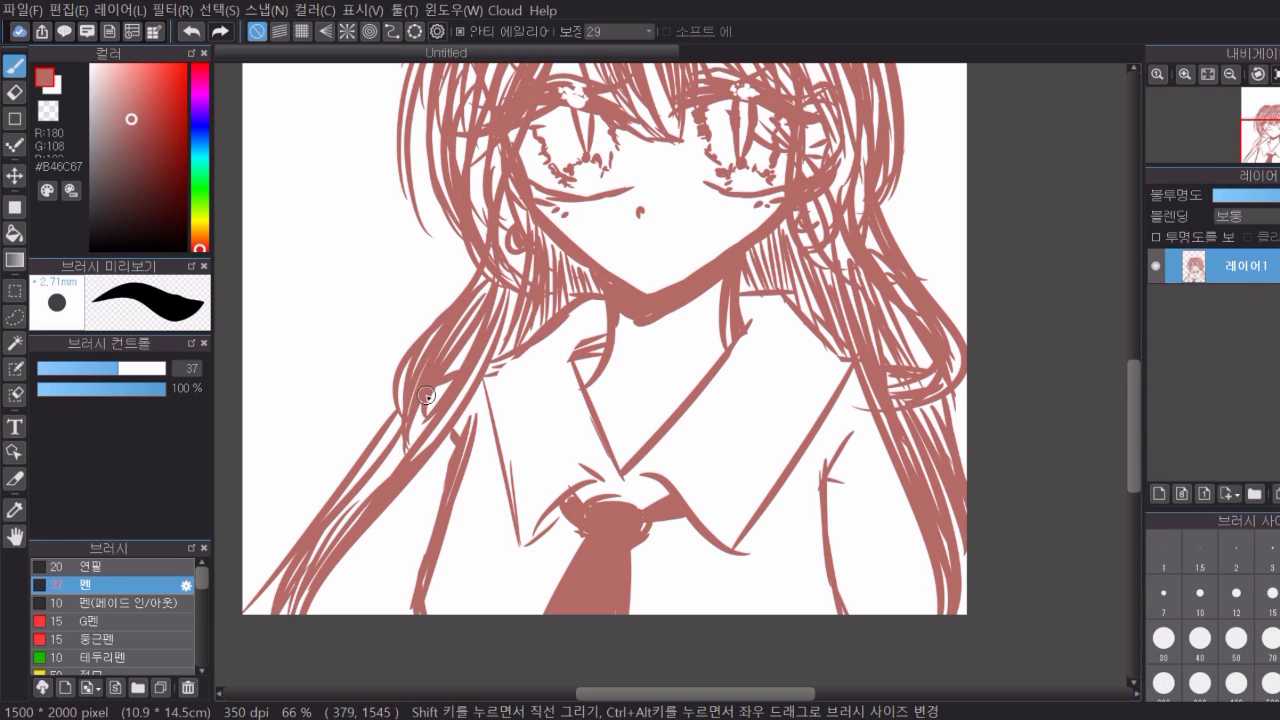
scroll(421, 364, up, 5)
drag(486, 374, 472, 470)
drag(520, 408, 508, 488)
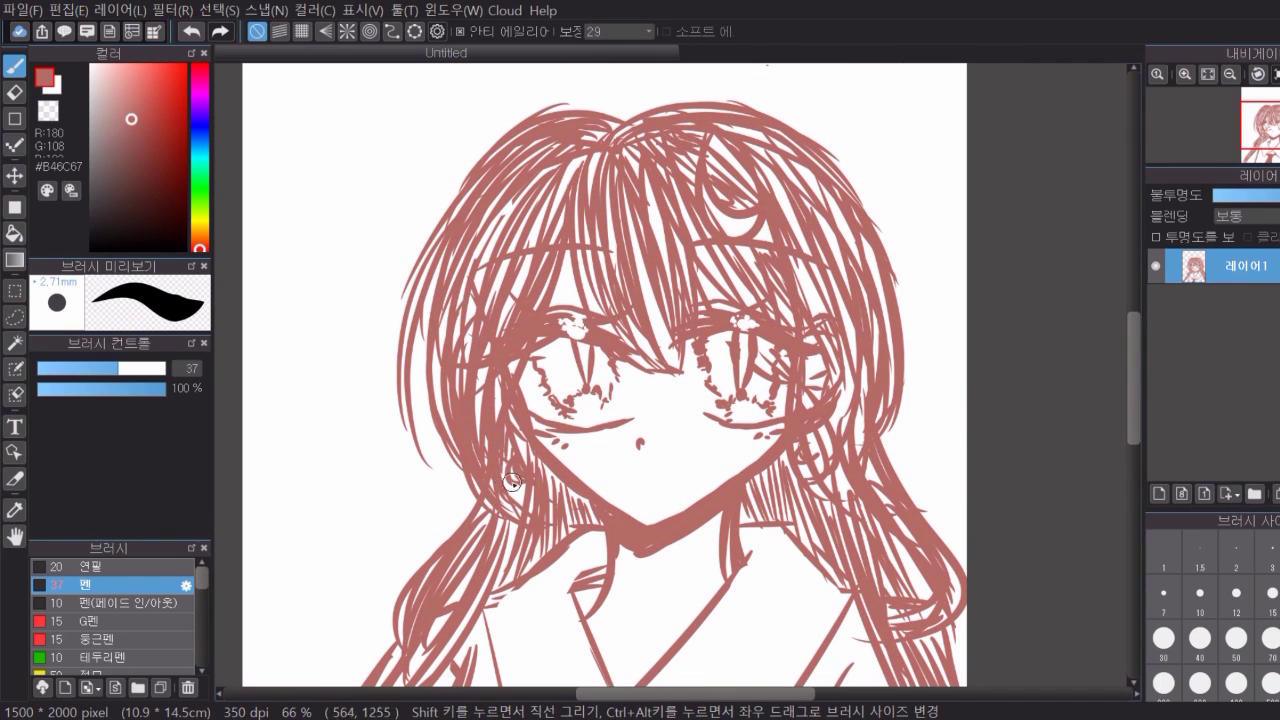
Shade the hair in dark red #773D3A with a zigzag band across the bangs, beside the neck and on the side locks.
click(139, 164)
mouse_move(597, 312)
mouse_down()
mouse_move(584, 190)
mouse_move(657, 222)
mouse_up()
mouse_move(755, 178)
mouse_down()
mouse_move(805, 170)
mouse_move(896, 288)
mouse_up()
mouse_move(487, 180)
mouse_down()
mouse_move(520, 220)
mouse_move(563, 232)
mouse_up()
drag(745, 490, 820, 530)
drag(525, 480, 591, 511)
drag(865, 445, 815, 485)
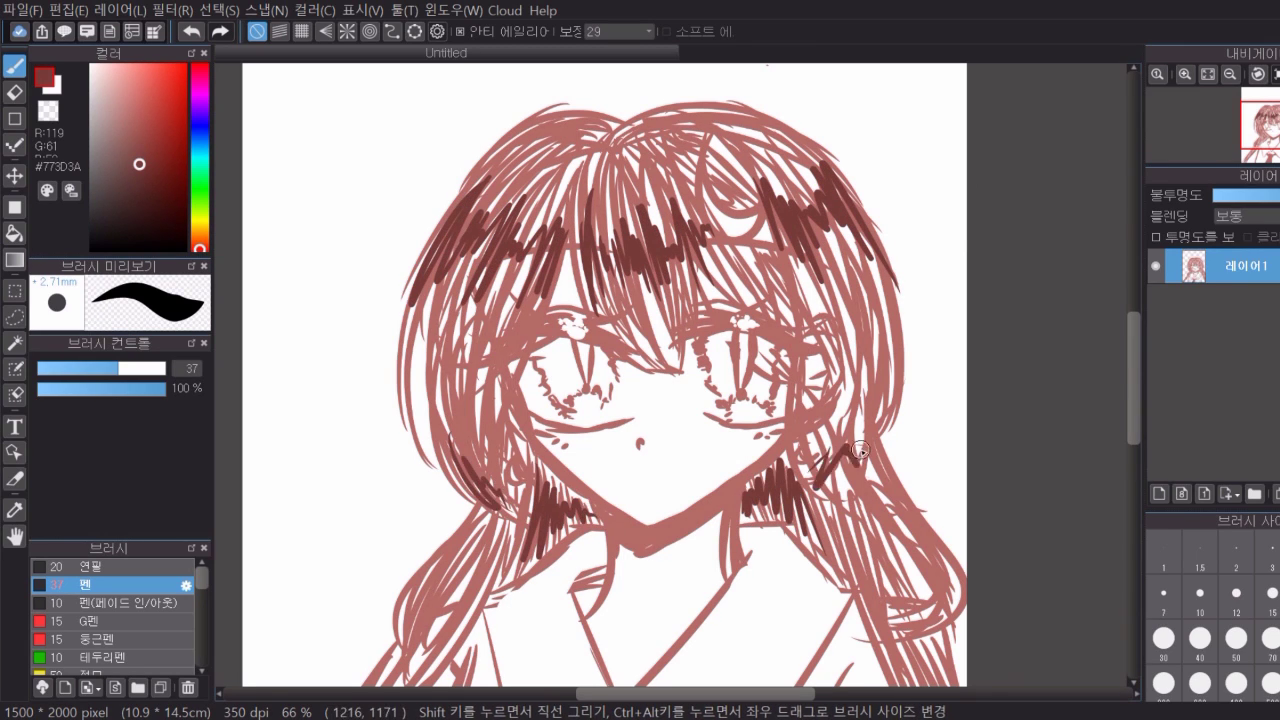
mouse_move(888, 395)
mouse_down()
mouse_move(835, 455)
mouse_move(855, 455)
mouse_up()
drag(625, 335, 680, 365)
mouse_move(851, 329)
mouse_down()
mouse_move(815, 360)
mouse_move(847, 340)
mouse_up()
Shade both hair tails with zigzag strokes in the same dark red, at their bends and lower lengths.
scroll(624, 326, down, 5)
drag(865, 400, 905, 480)
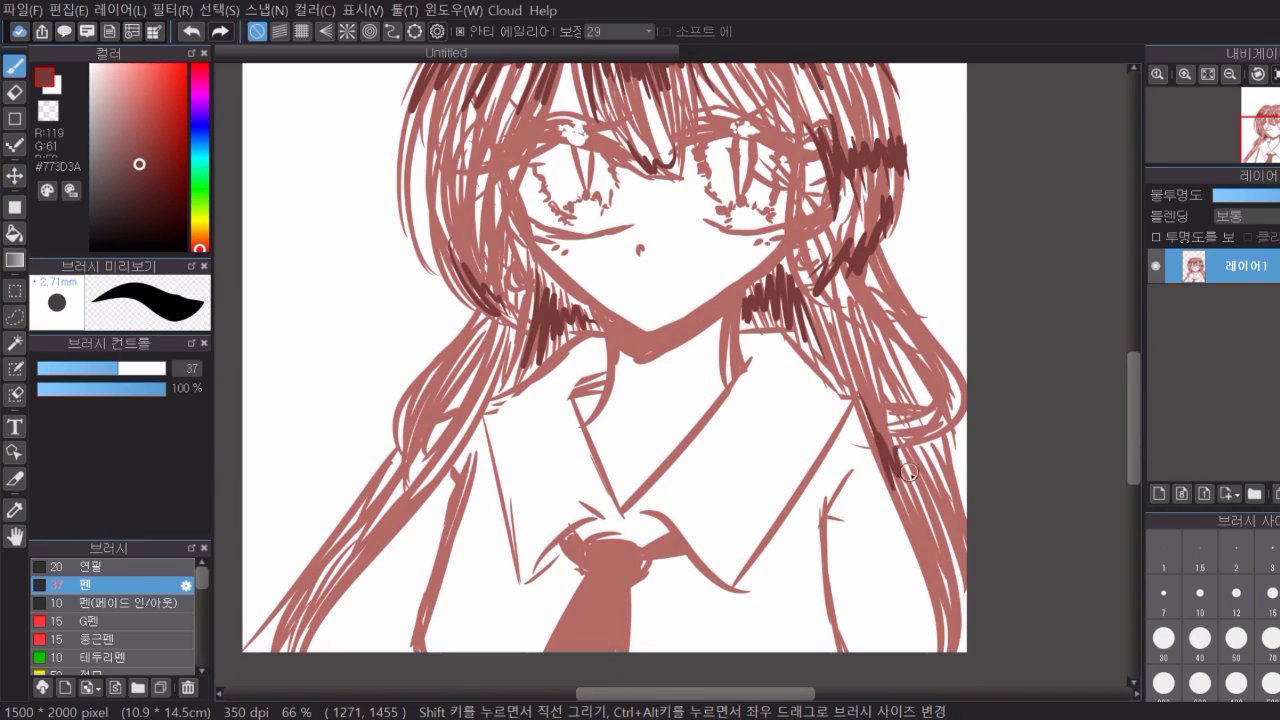
drag(905, 410, 945, 470)
drag(400, 425, 421, 376)
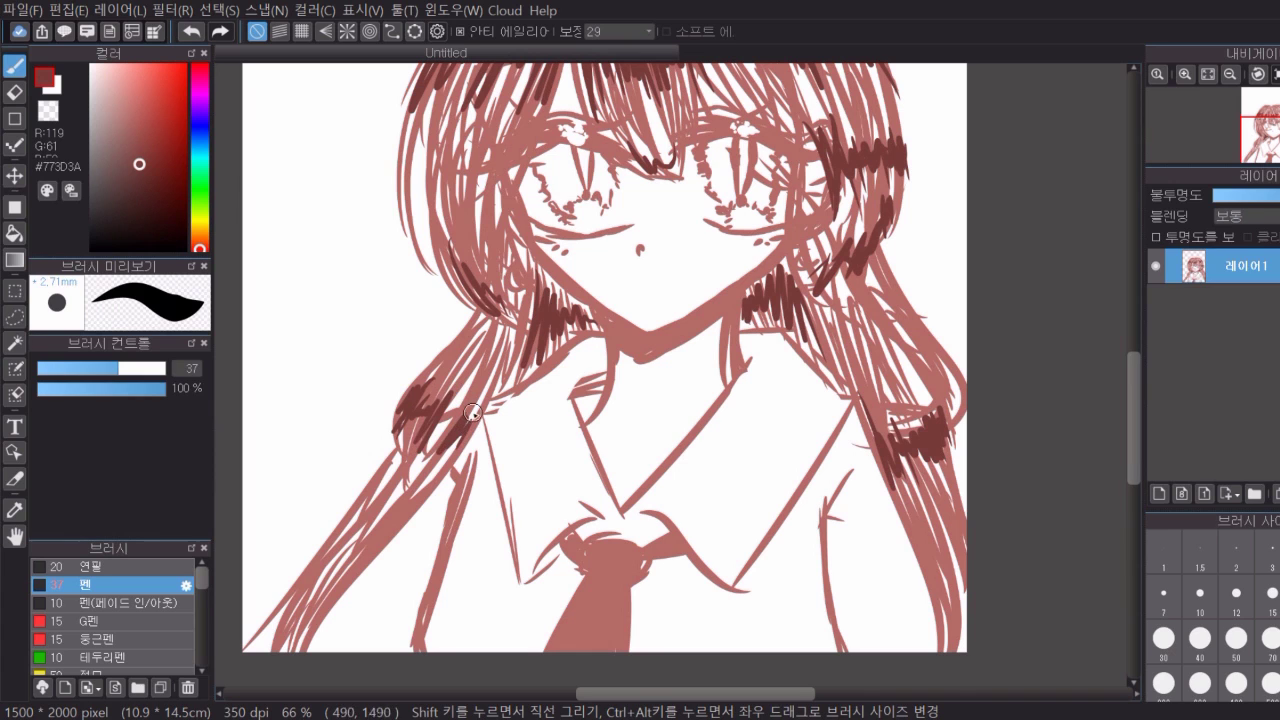
drag(378, 485, 382, 527)
mouse_move(915, 525)
mouse_down()
mouse_move(956, 496)
mouse_move(962, 540)
mouse_up()
Add dark accents around the eye highlights and pupil tips, and trace the eyebrows and crescent hair ornament in #5E2622.
drag(1131, 412, 1130, 363)
drag(643, 381, 668, 398)
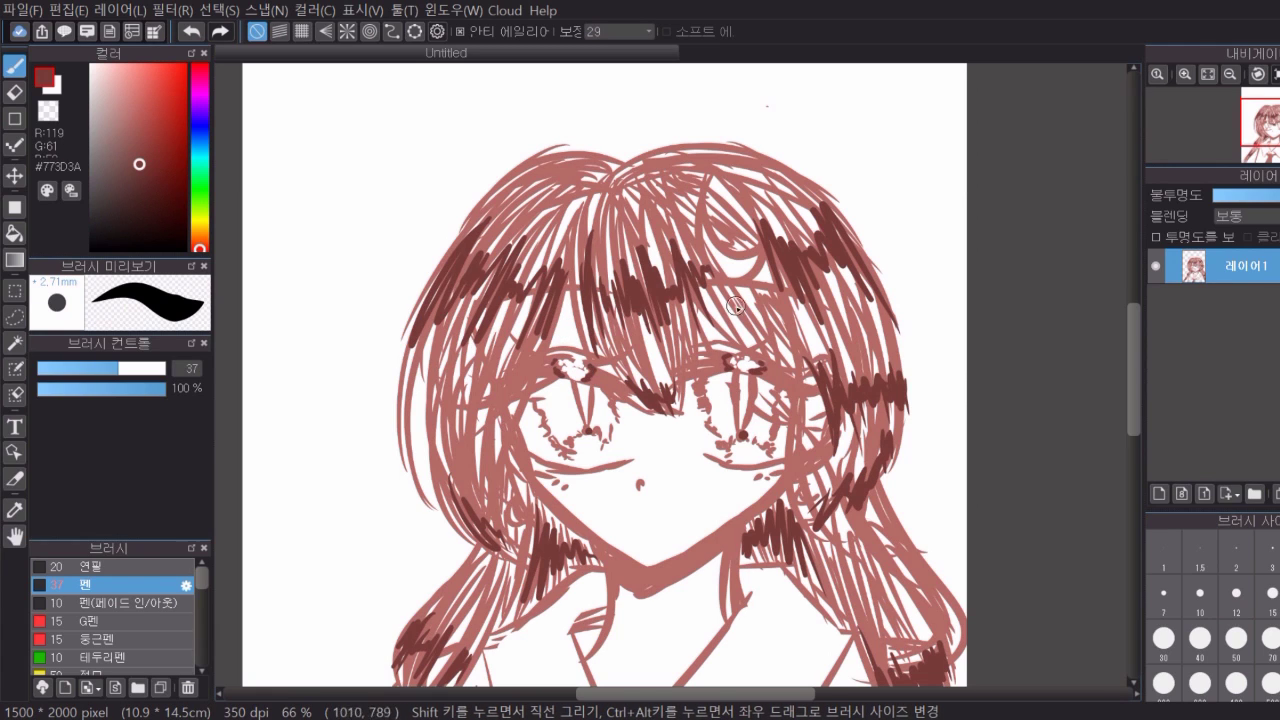
click(151, 182)
mouse_move(467, 310)
mouse_down()
mouse_move(612, 292)
mouse_move(822, 300)
mouse_up()
mouse_move(706, 178)
mouse_down()
mouse_move(722, 256)
mouse_move(772, 244)
mouse_up()
Sample the line colour #B46C67 and fill the shadow on the neck under the chin.
mouse_move(1135, 369)
mouse_down()
mouse_move(1136, 405)
mouse_move(1134, 378)
mouse_up()
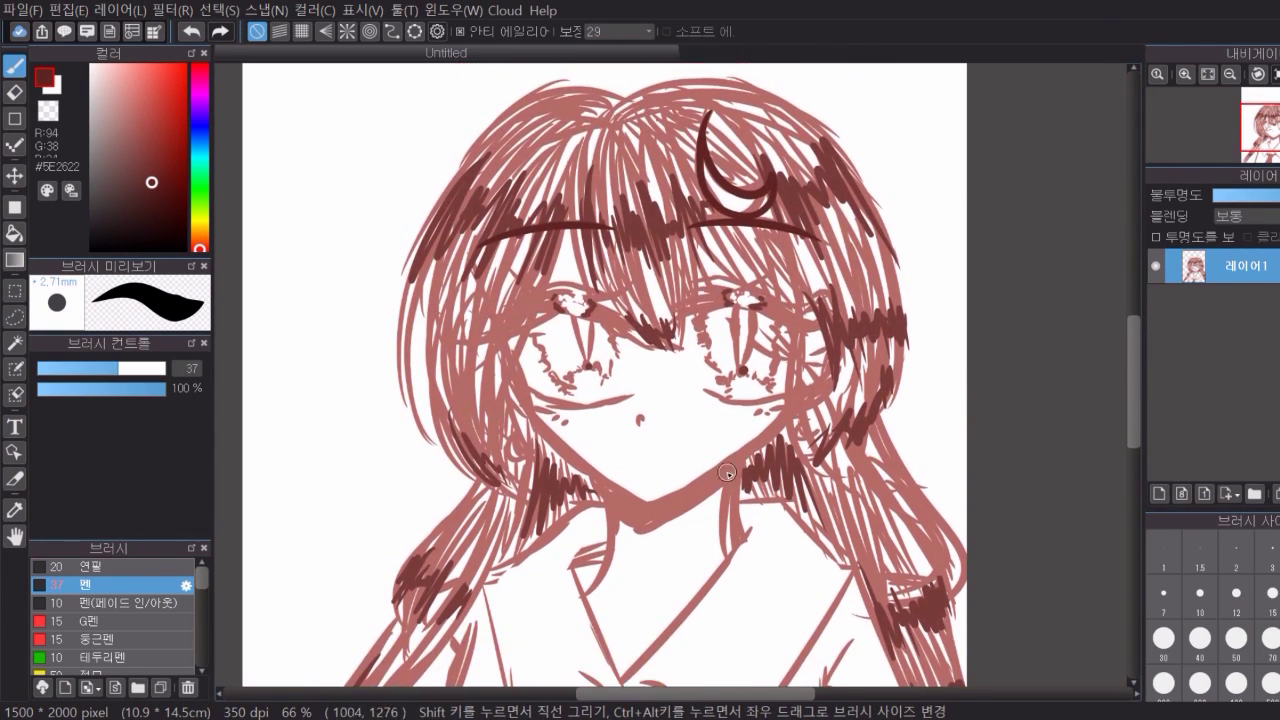
alt+click(630, 510)
mouse_move(630, 512)
mouse_down()
mouse_move(645, 530)
mouse_move(720, 485)
mouse_move(650, 540)
mouse_up()
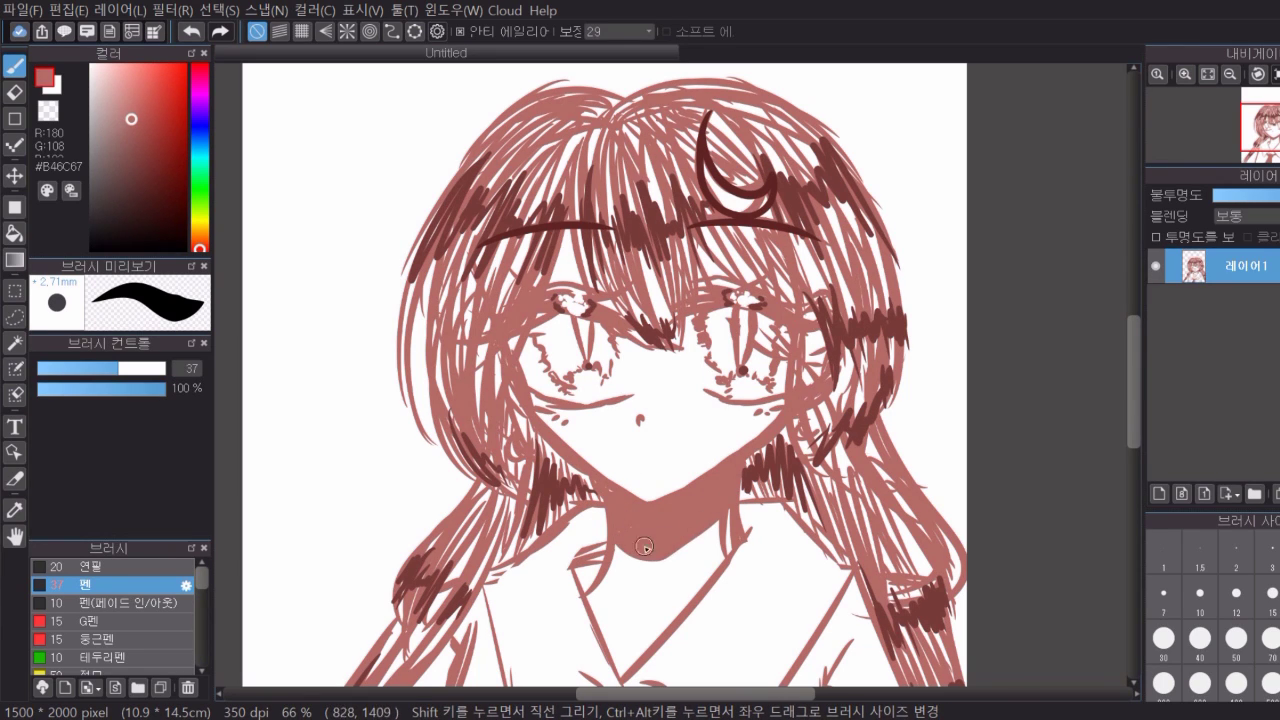
Handwrite the name in the canvas's upper-left area in dark brown #59312F, and shade the collar, tie and sleeve edges with it.
scroll(622, 460, down, 3)
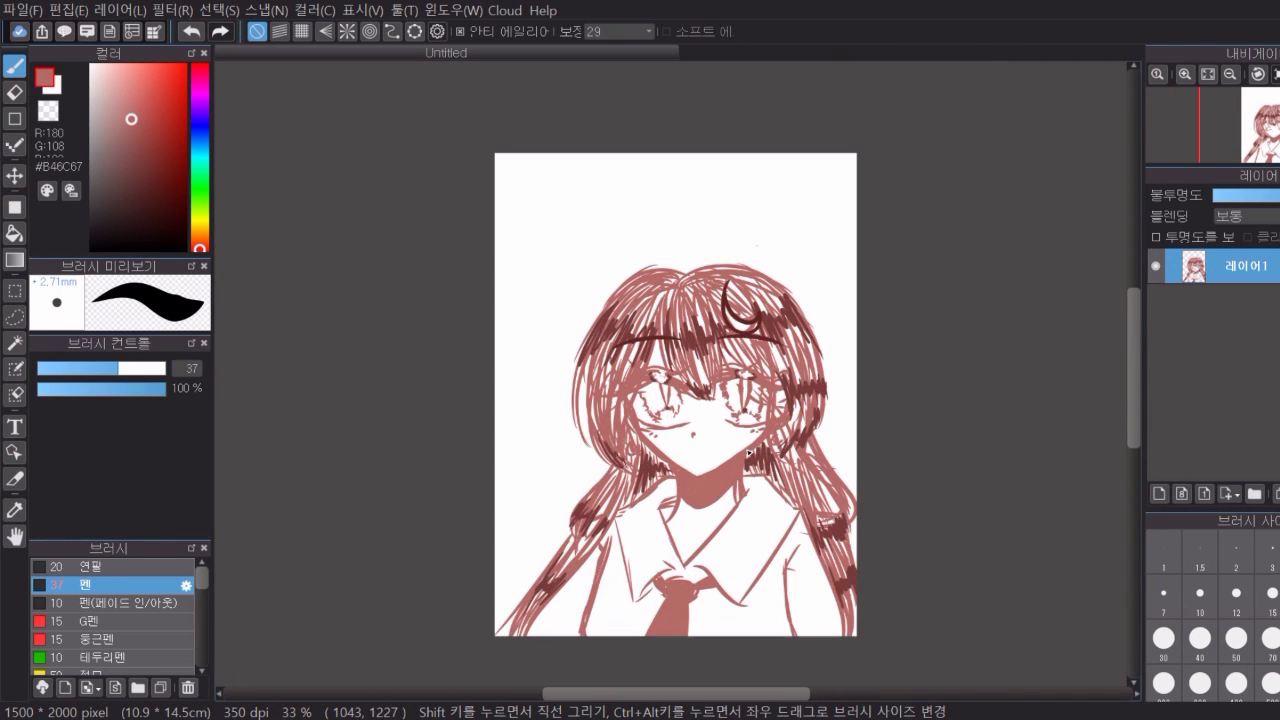
drag(141, 222, 135, 186)
drag(525, 206, 575, 237)
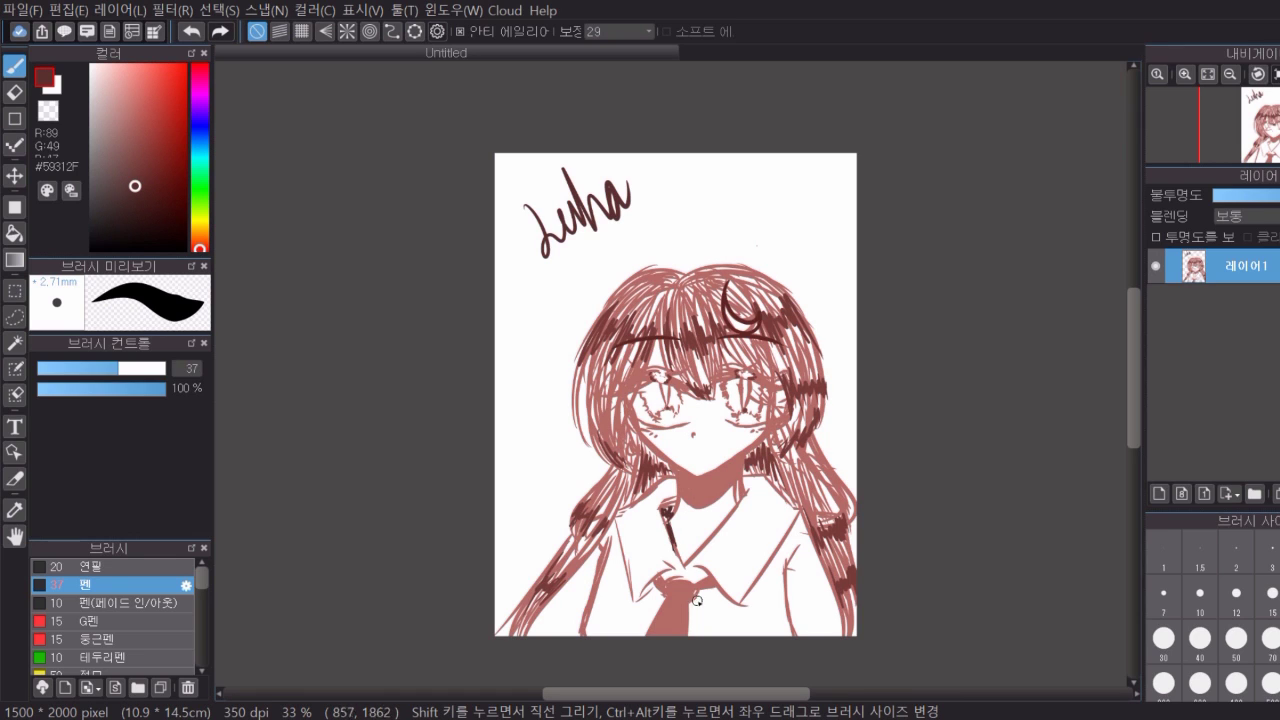
drag(702, 591, 717, 588)
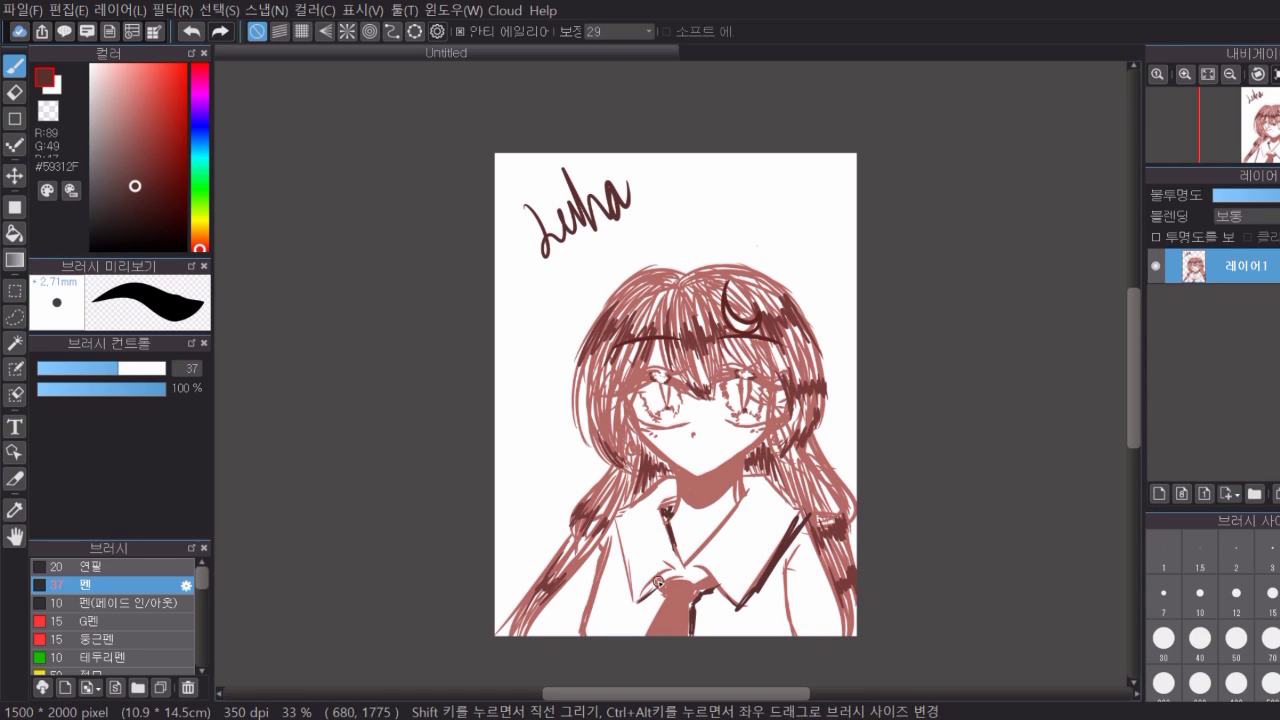
drag(798, 546, 787, 597)
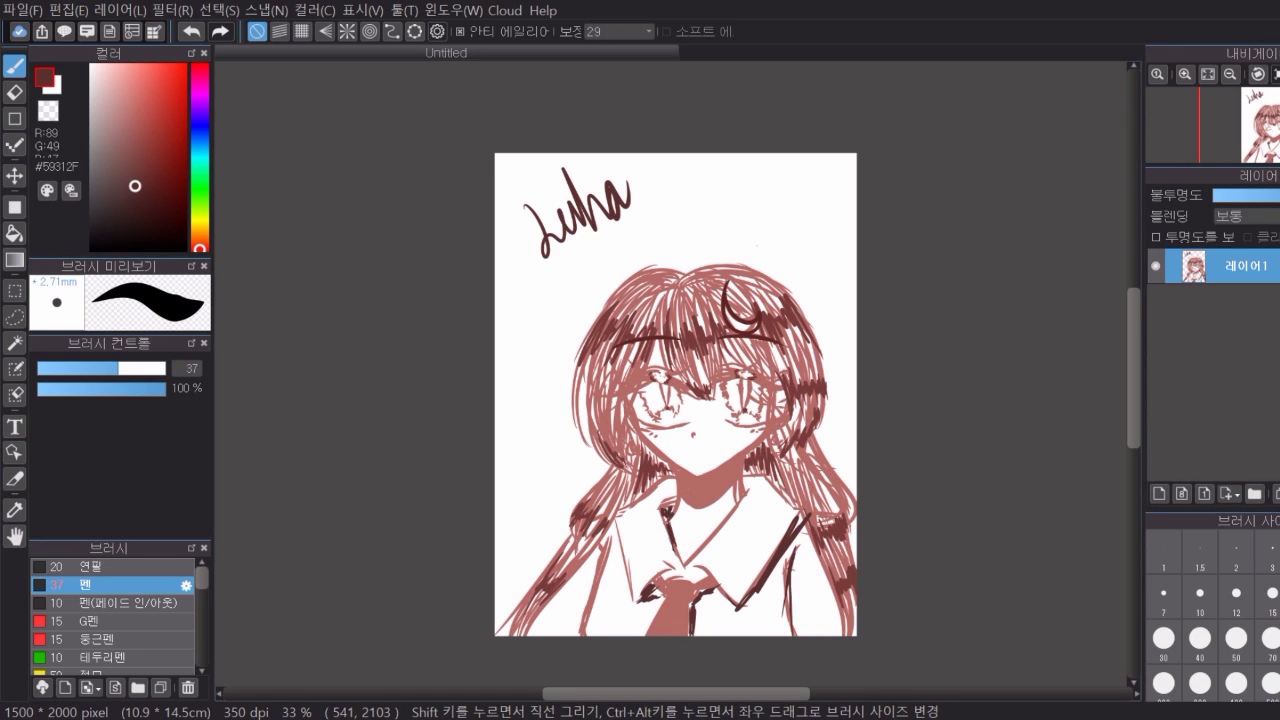
Fill the bottom of both irises with dark red #48120E and roughen their edges with scalloped strokes in #B46C67.
scroll(759, 476, up, 5)
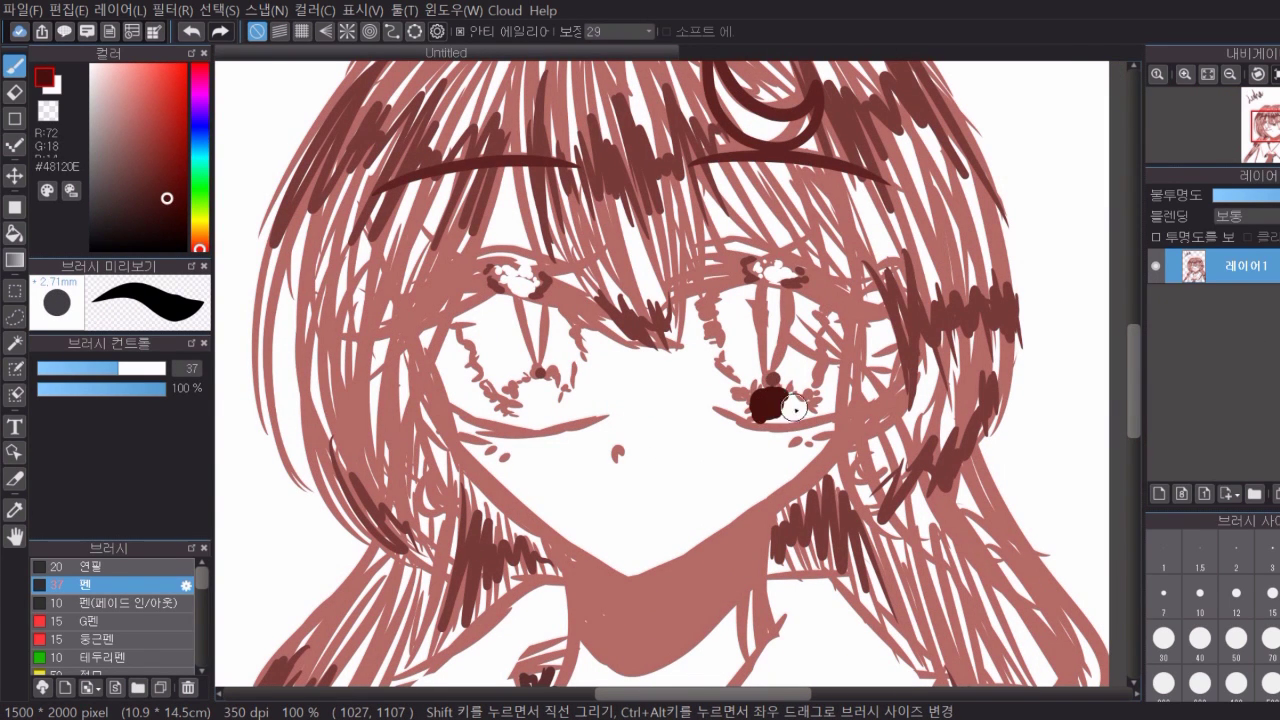
drag(527, 392, 541, 395)
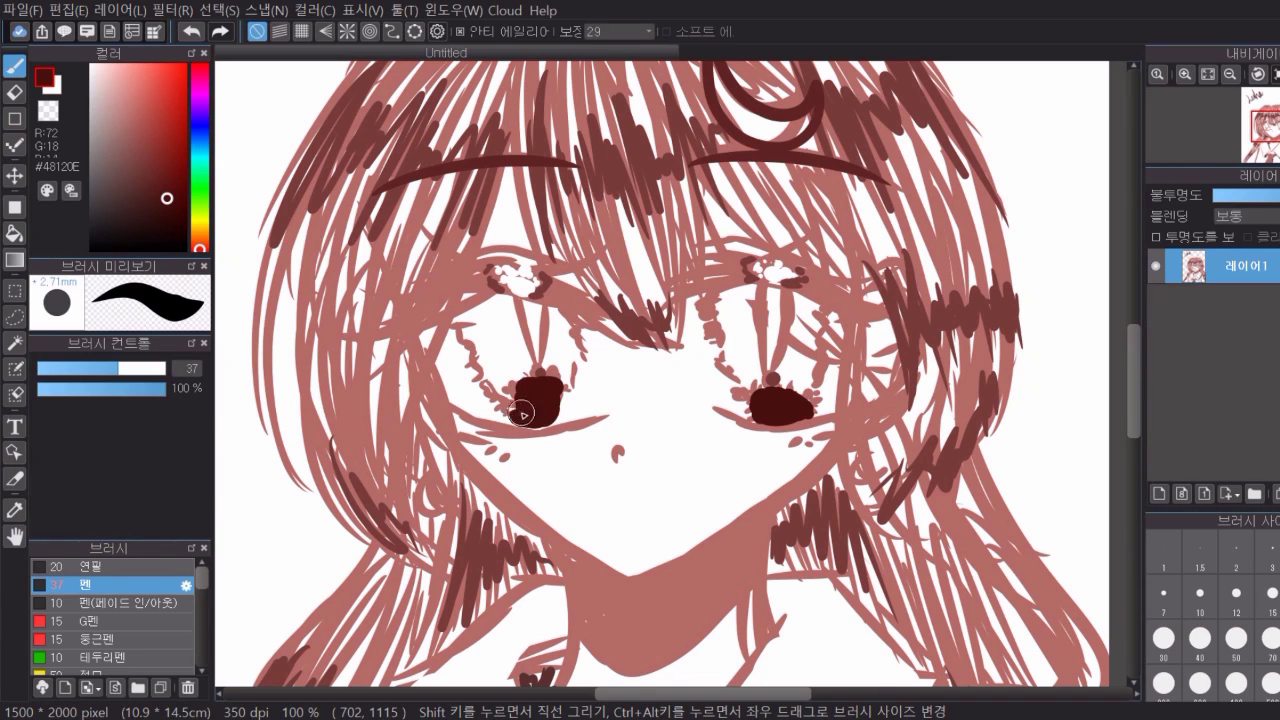
right_click(535, 350)
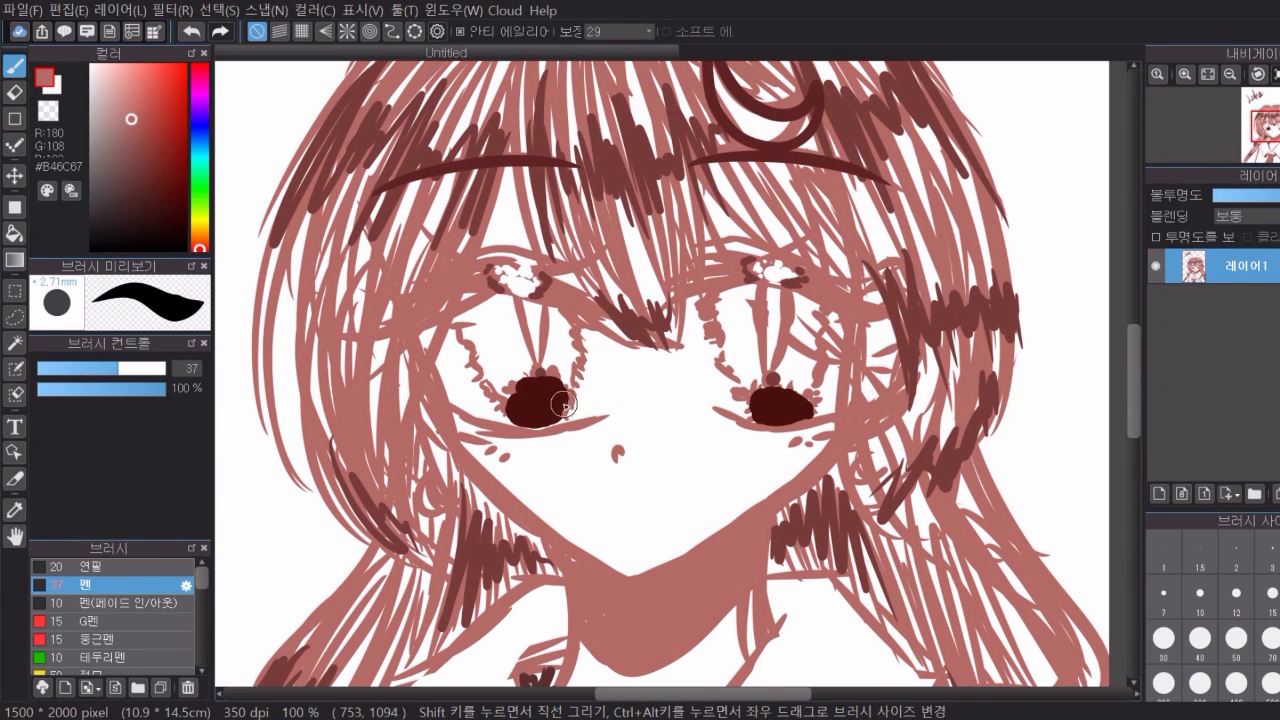
mouse_move(814, 415)
mouse_down()
mouse_move(754, 406)
mouse_move(758, 392)
mouse_up()
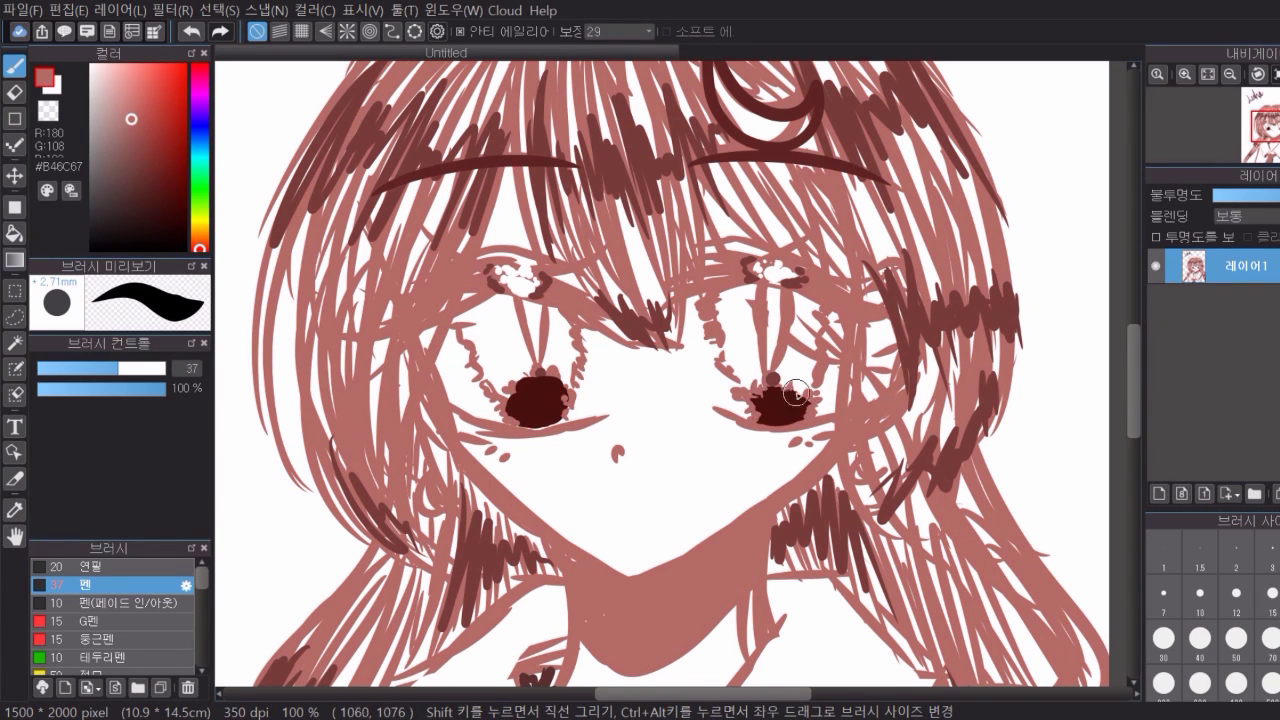
drag(514, 390, 519, 388)
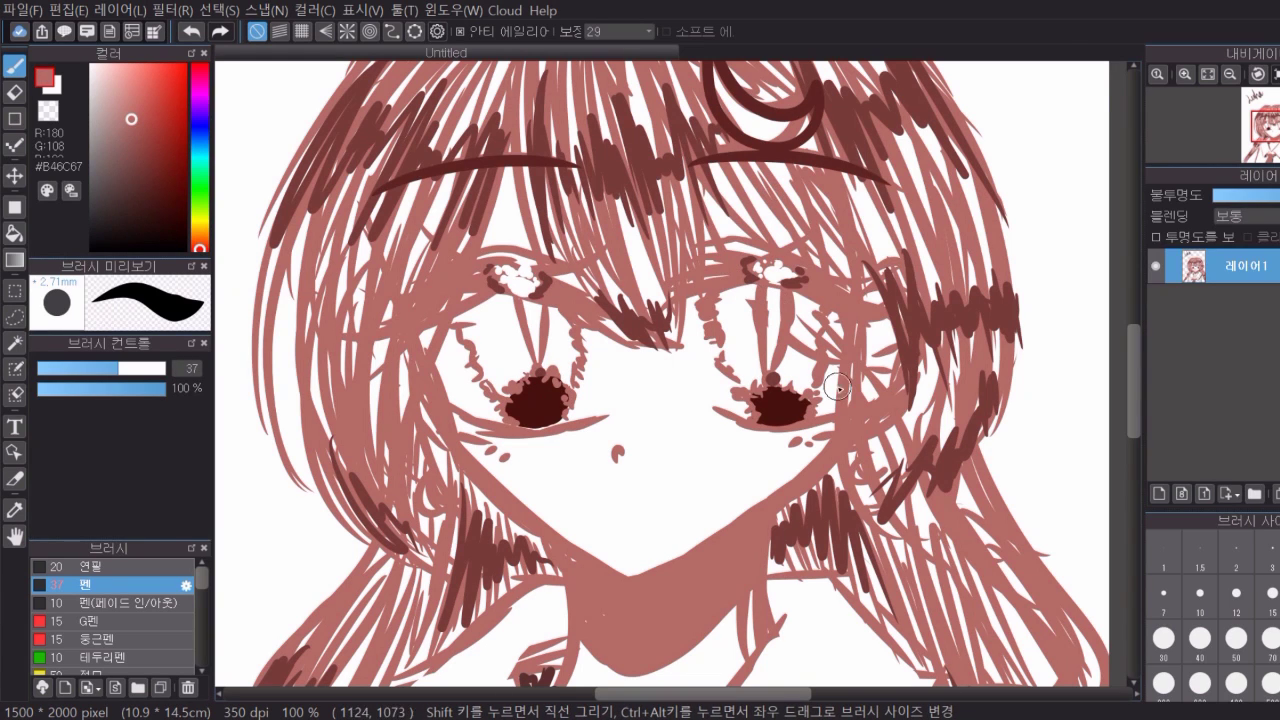
Sample #5E2622 from the crescent hair ornament and fill its inside solid.
scroll(857, 264, up, 2)
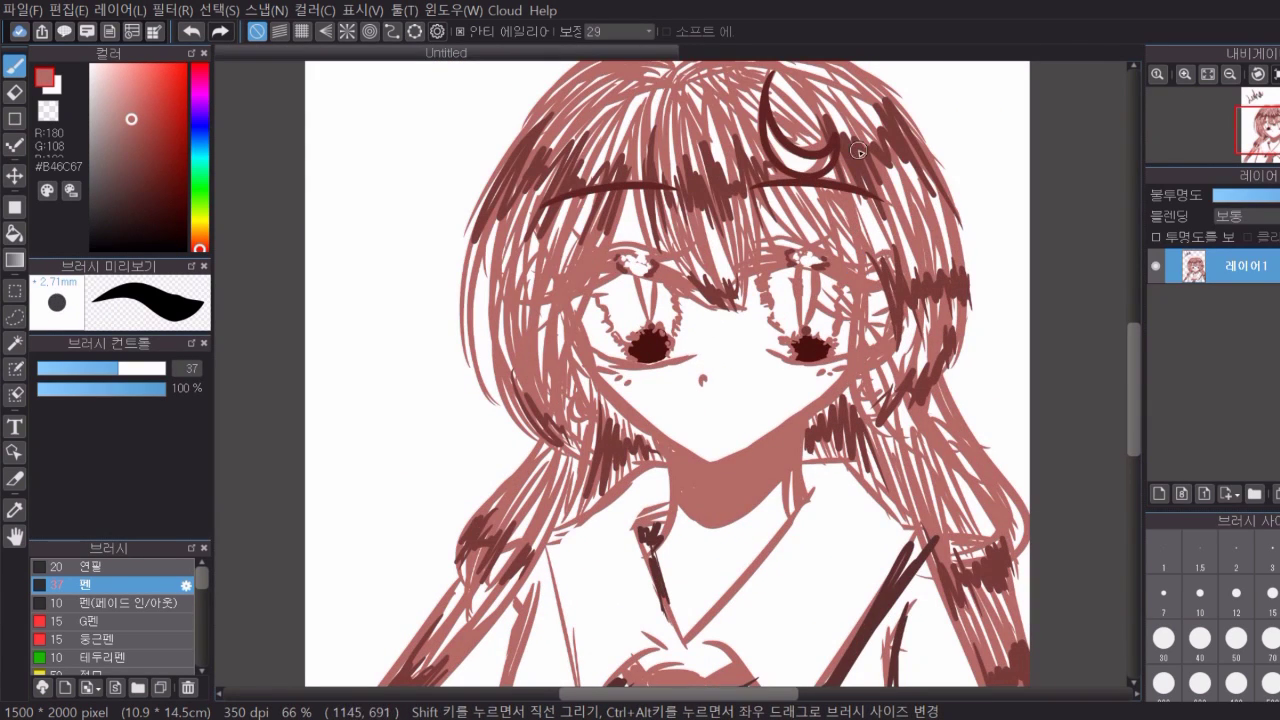
right_click(801, 148)
mouse_move(764, 110)
mouse_down()
mouse_move(781, 164)
mouse_move(834, 149)
mouse_move(798, 175)
mouse_up()
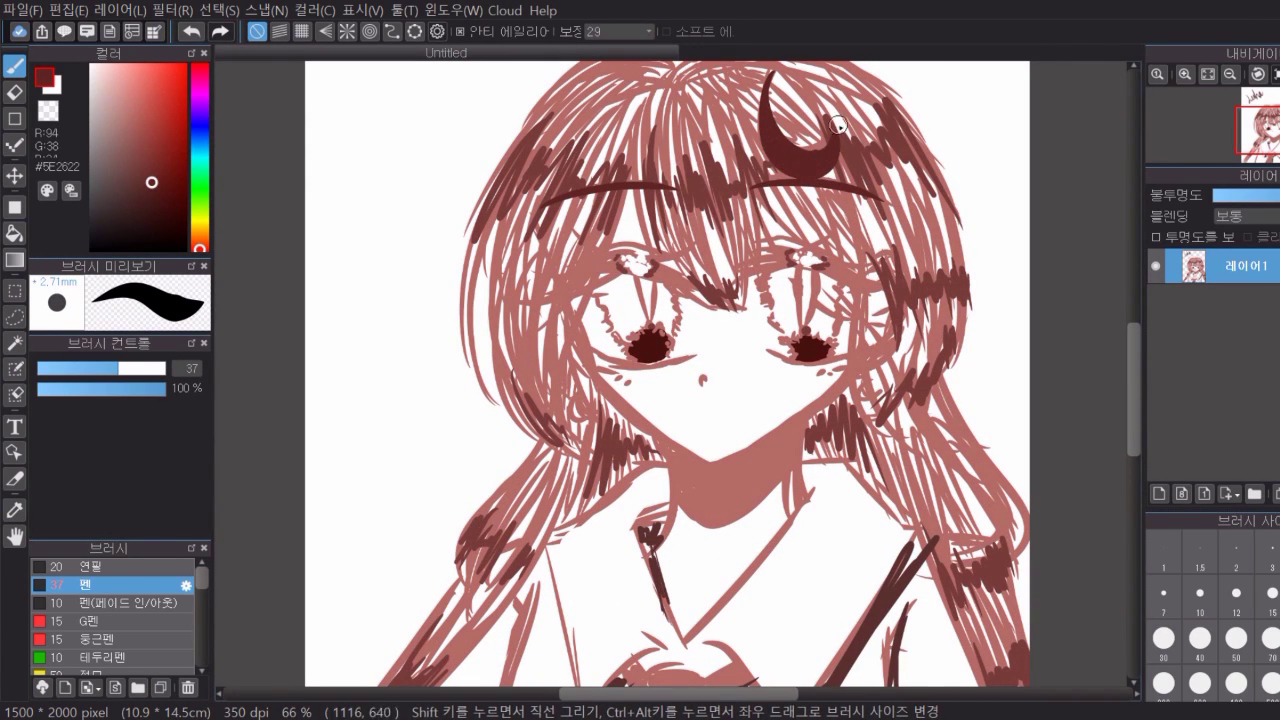
Draw a small nose-bridge mark between the eyes in #B46C67 with a darker sampled accent along one side.
scroll(884, 282, down, 2)
scroll(966, 229, up, 1)
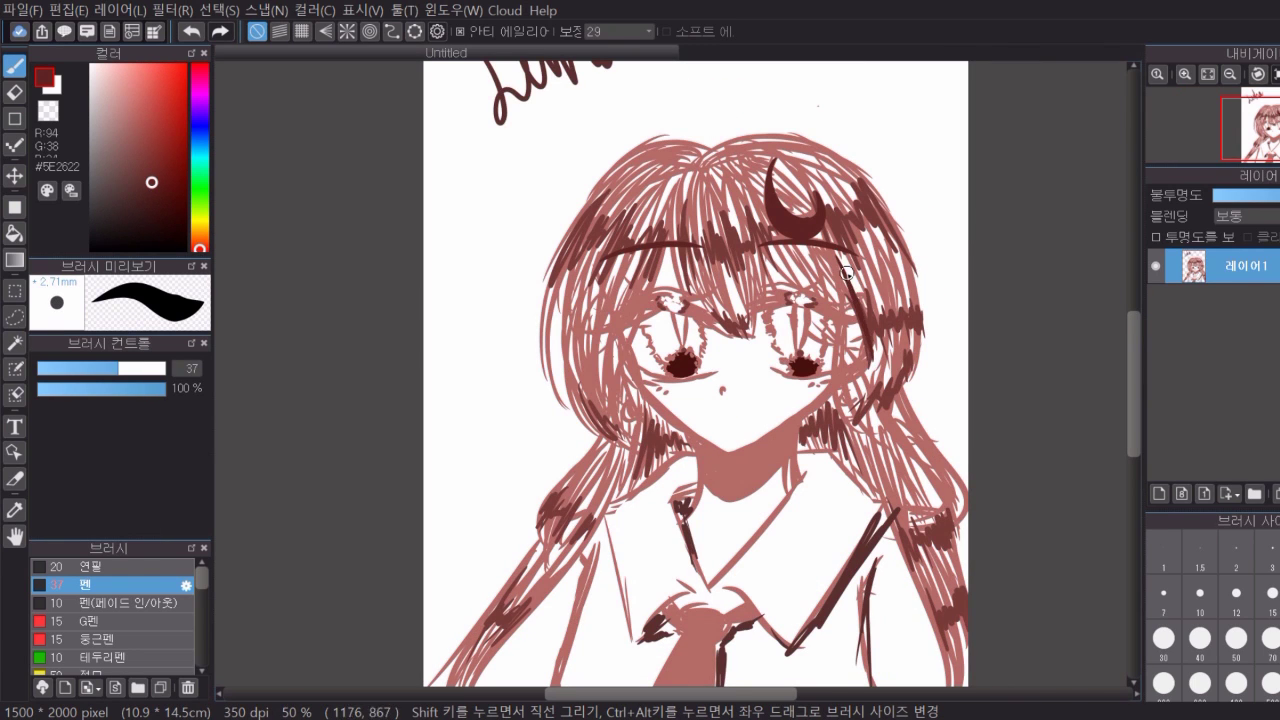
alt+click(821, 304)
alt+click(871, 321)
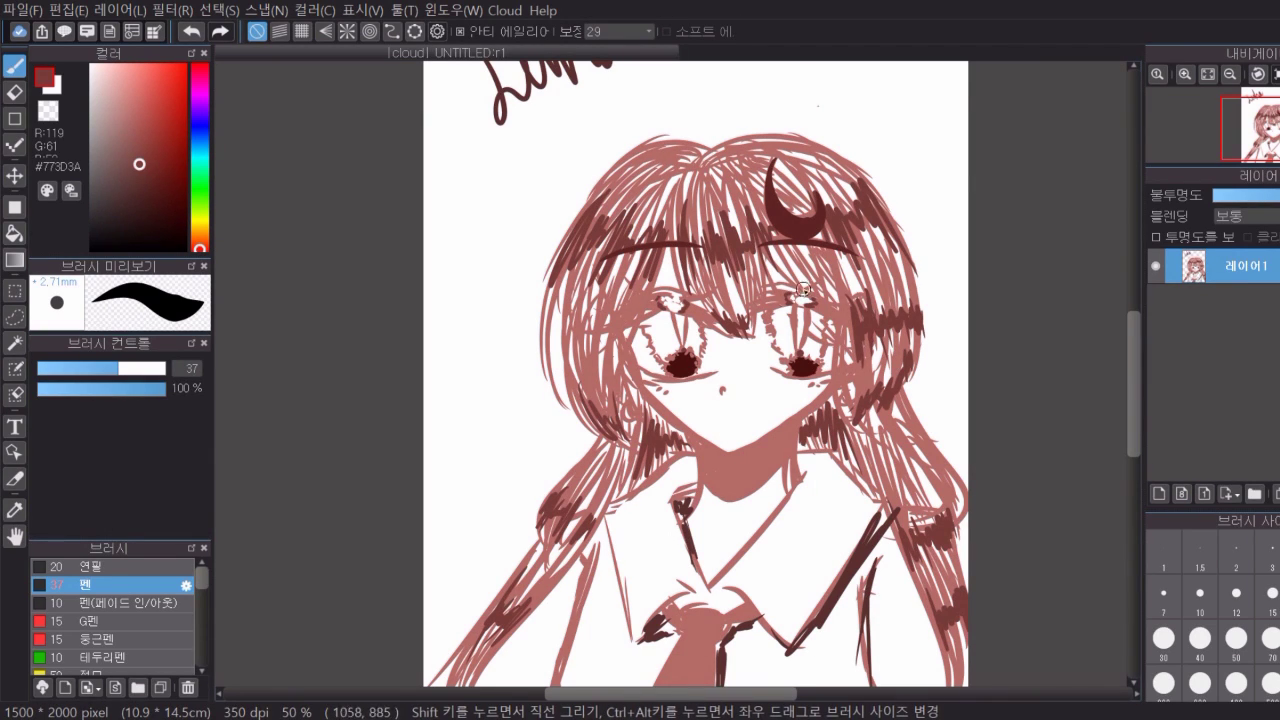
alt+click(822, 307)
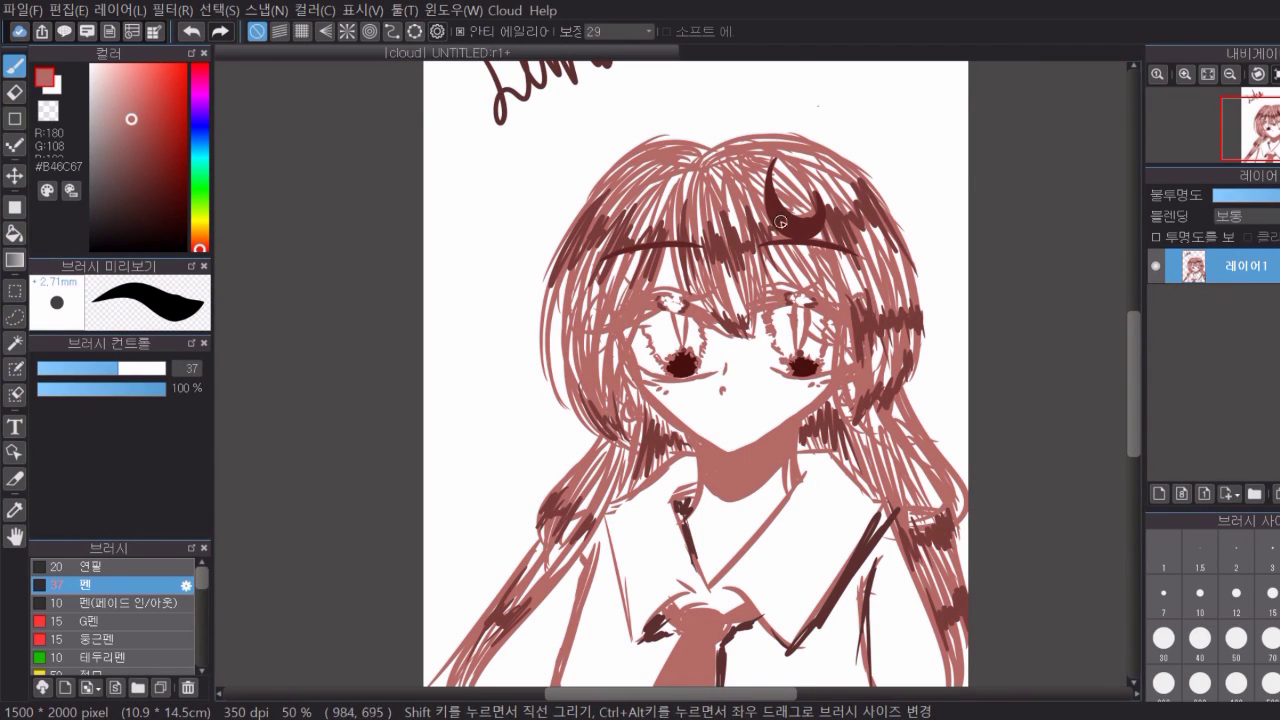
alt+click(723, 363)
alt+click(790, 354)
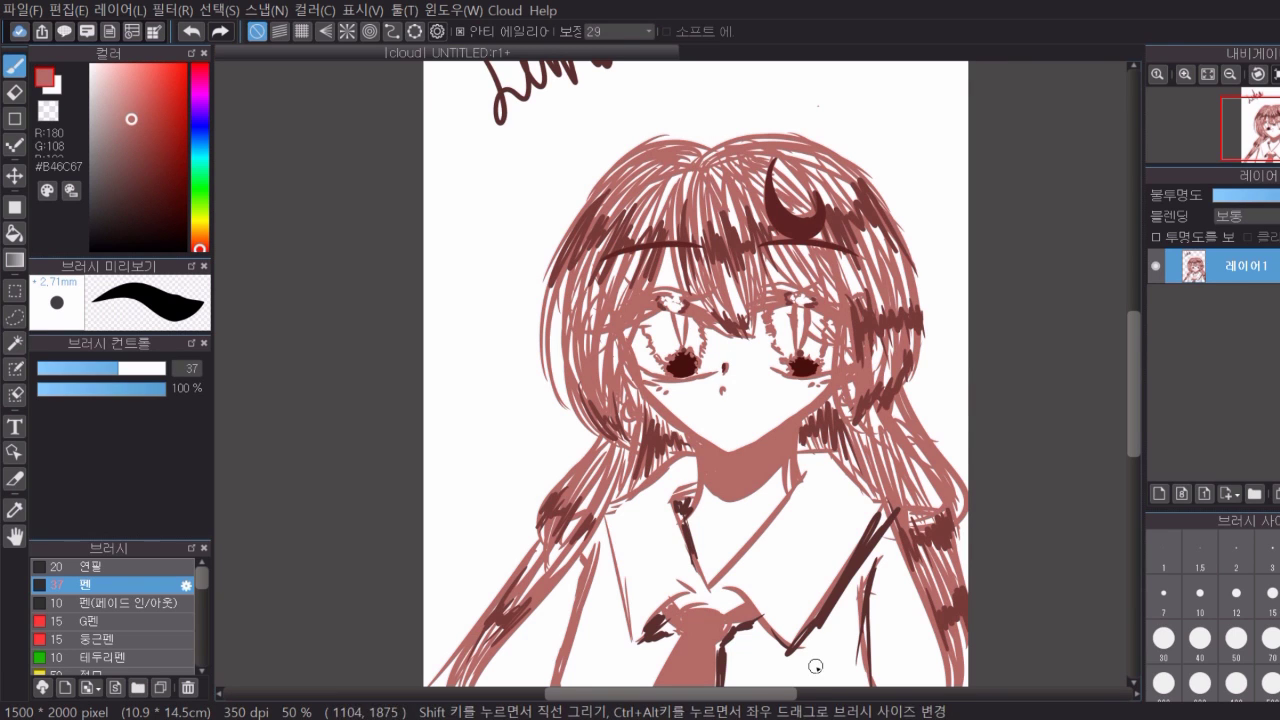
scroll(737, 367, up, 3)
drag(697, 331, 702, 304)
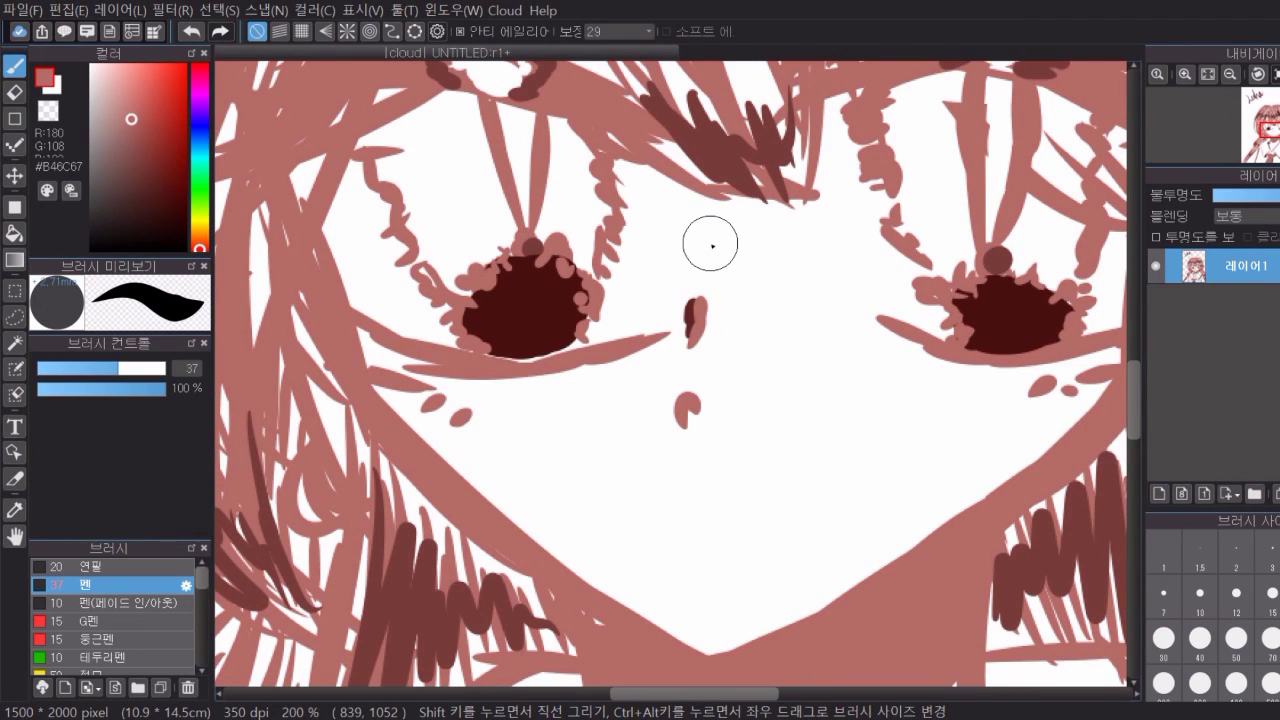